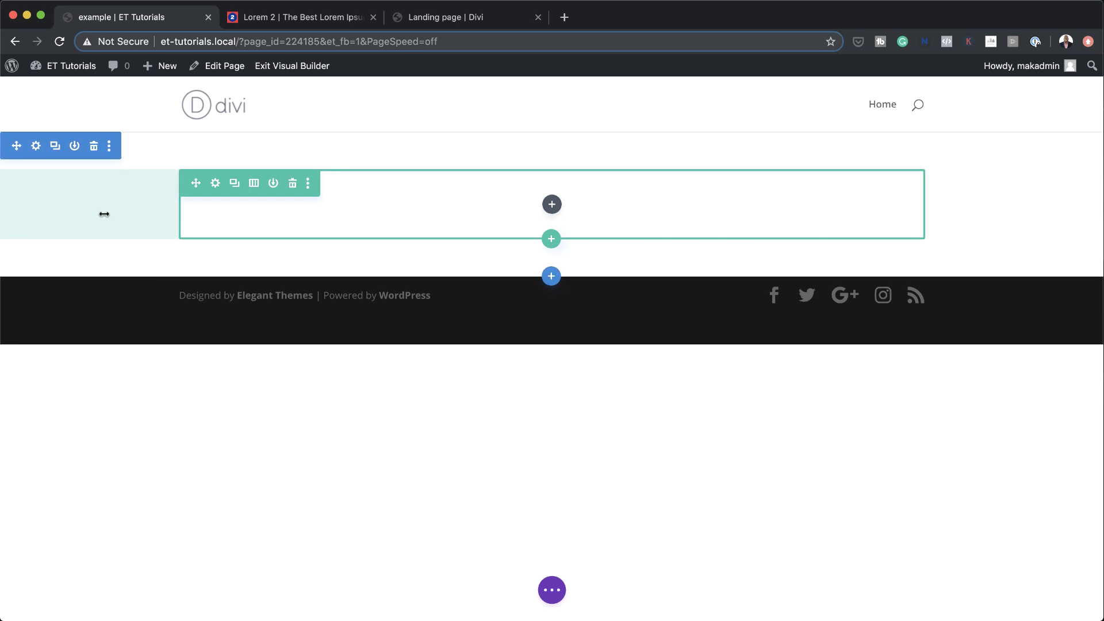
Give the section a light grey background color and save the section settings
left_click(36, 148)
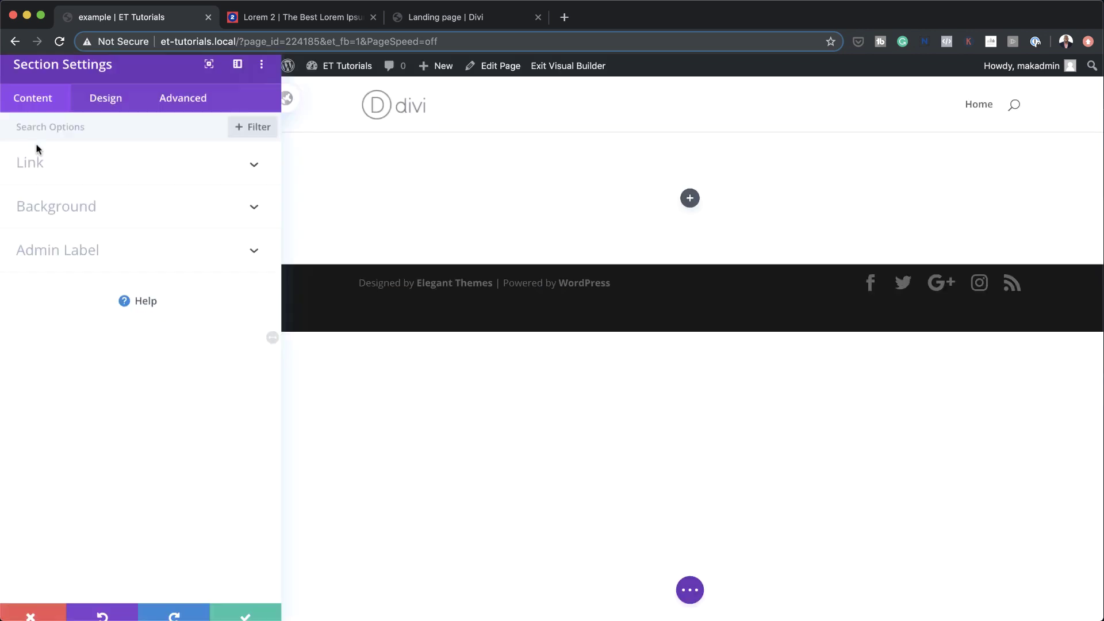
left_click(95, 213)
left_click(66, 436)
left_click(58, 390)
left_click_drag(58, 389, 21, 310)
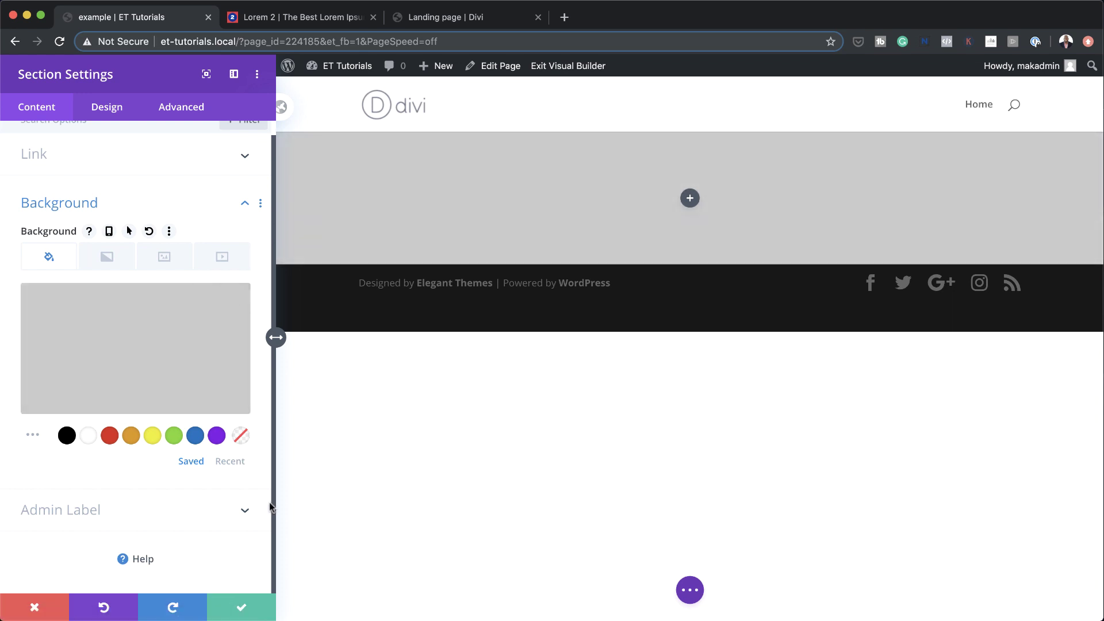
left_click(244, 602)
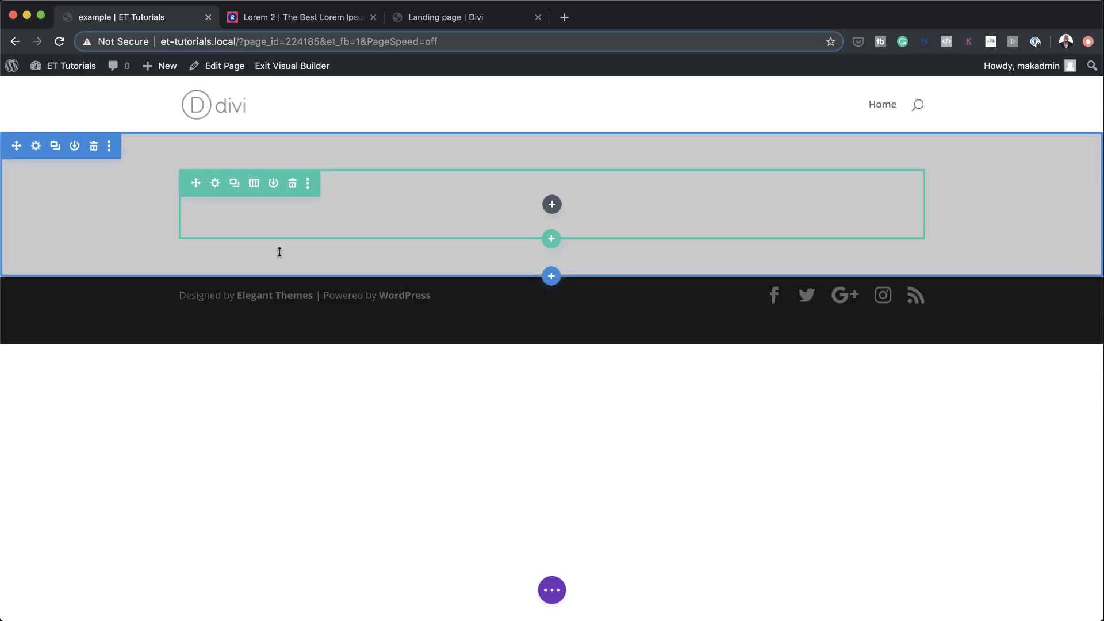
Insert a Text module into the empty row and give it a white background
left_click(552, 205)
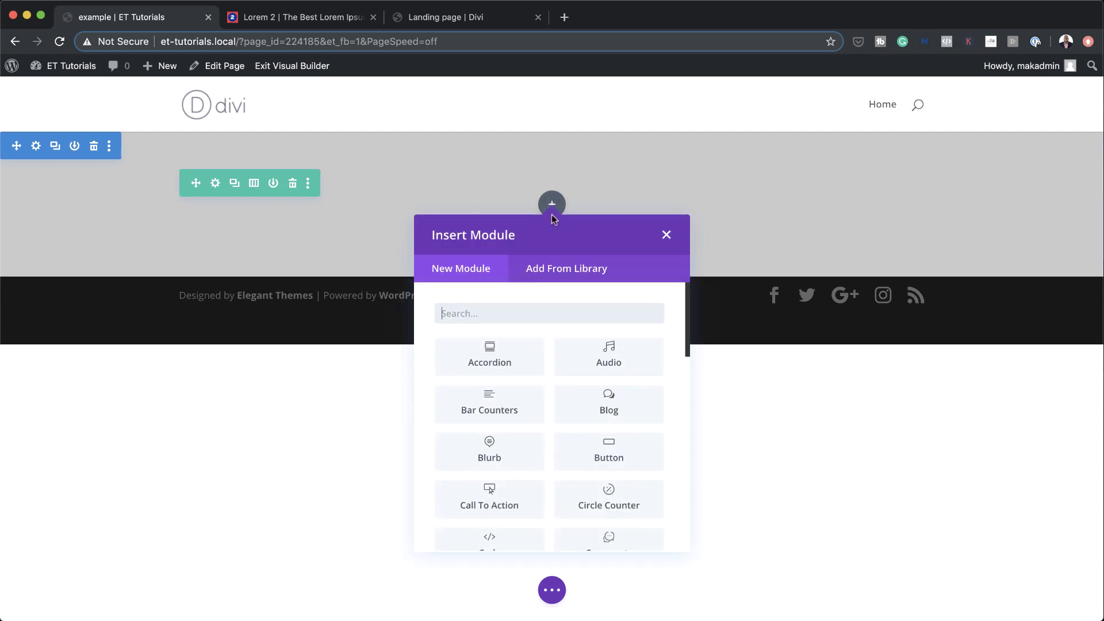
type("text")
left_click(489, 357)
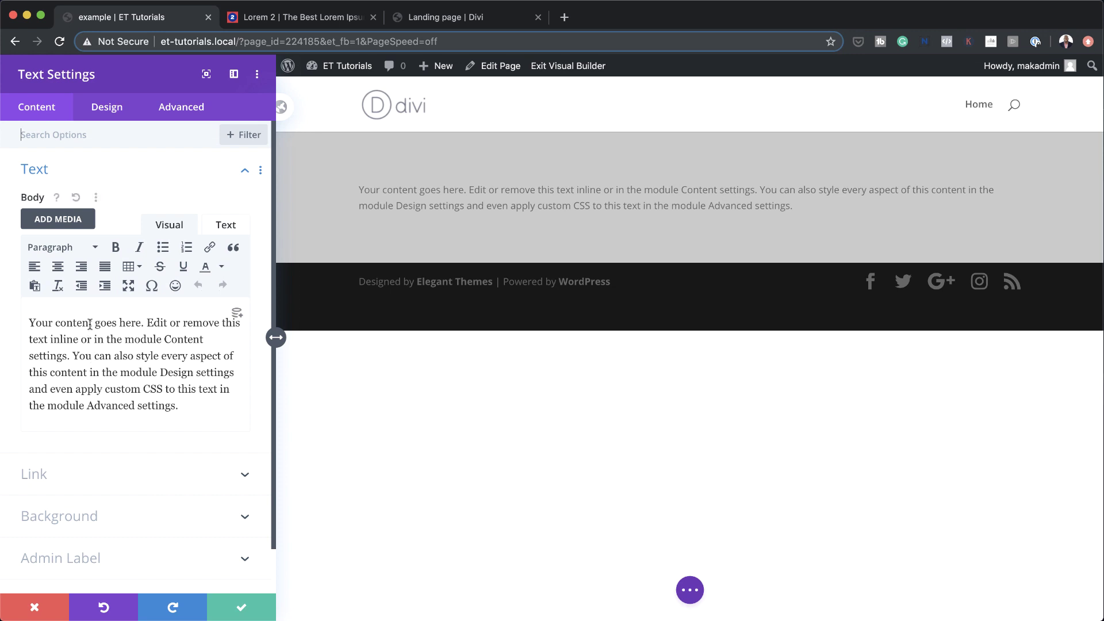
left_click(81, 517)
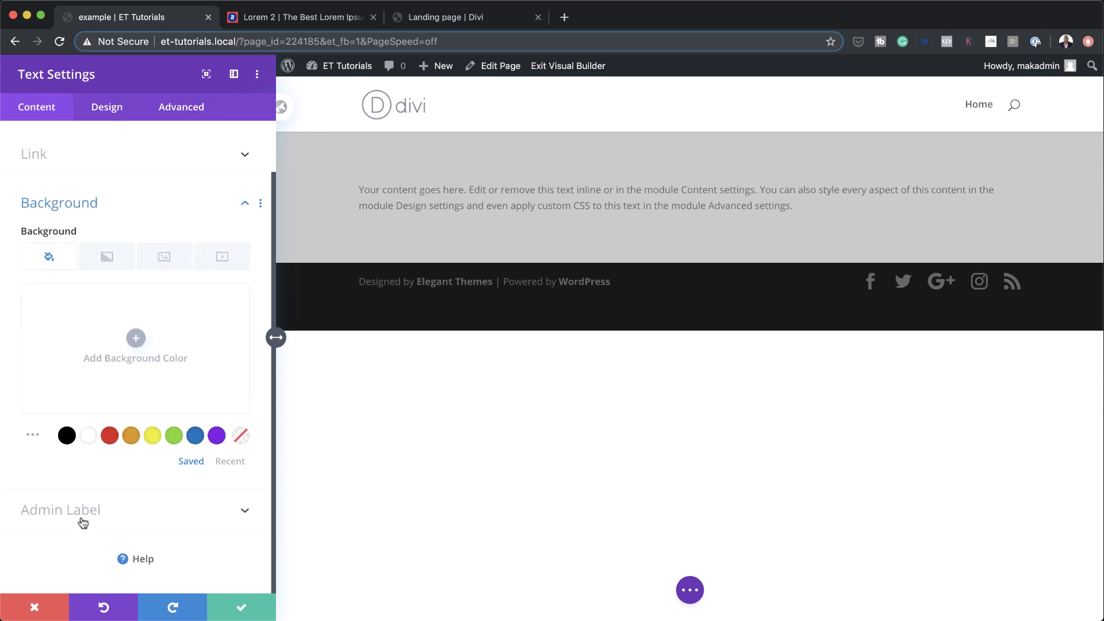
left_click(89, 437)
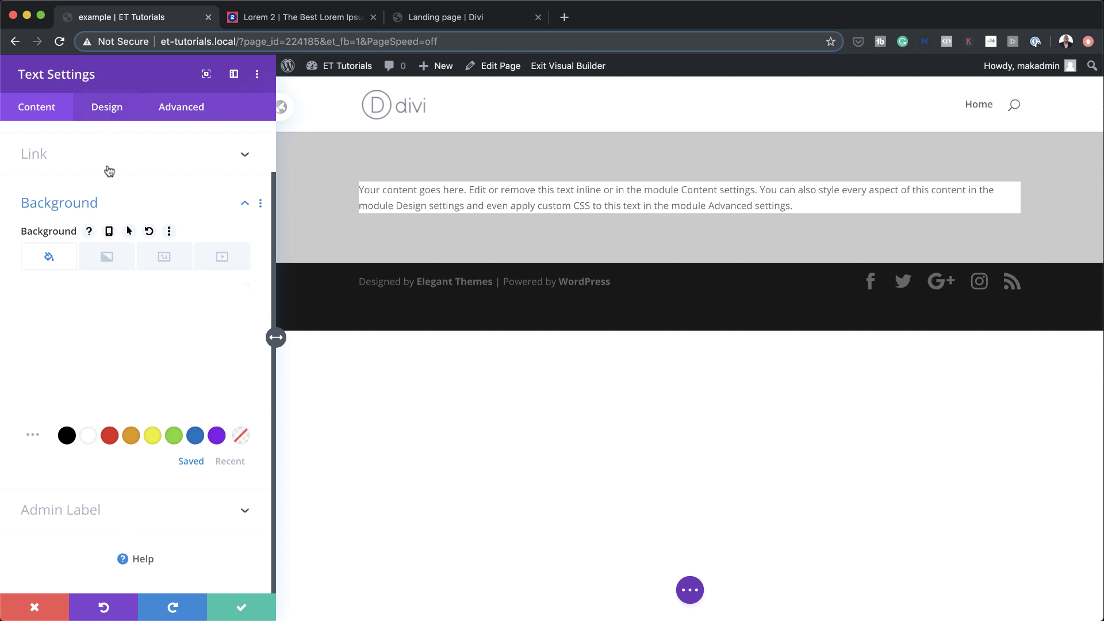
Replace the module's placeholder body text with Lorem ipsum text and join its two paragraphs into one
left_click(40, 109)
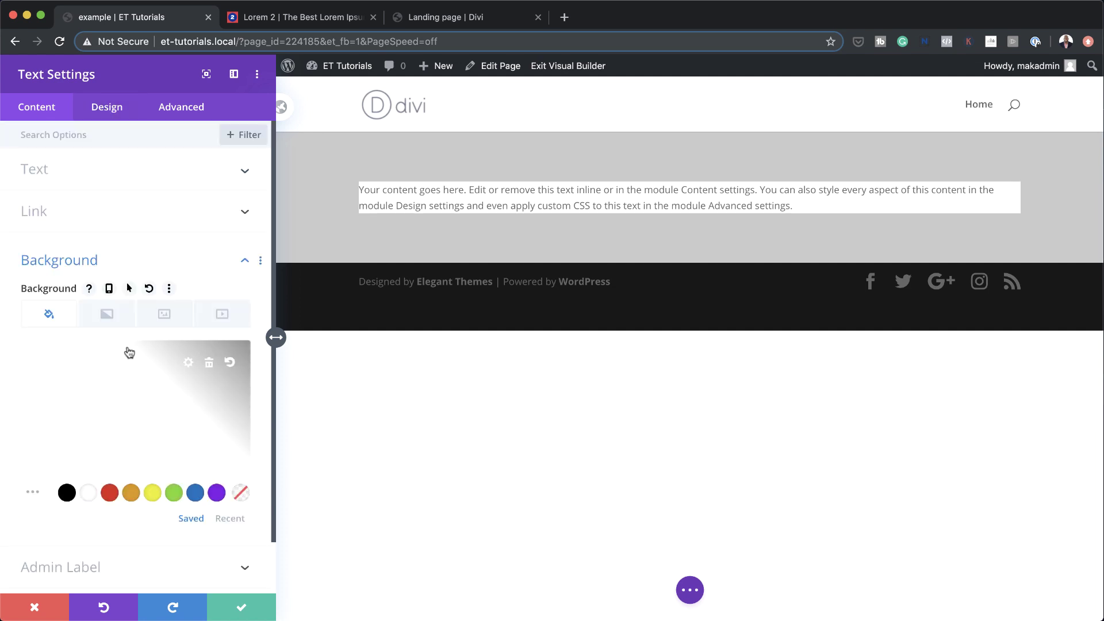
left_click(55, 170)
left_click_drag(28, 319, 168, 412)
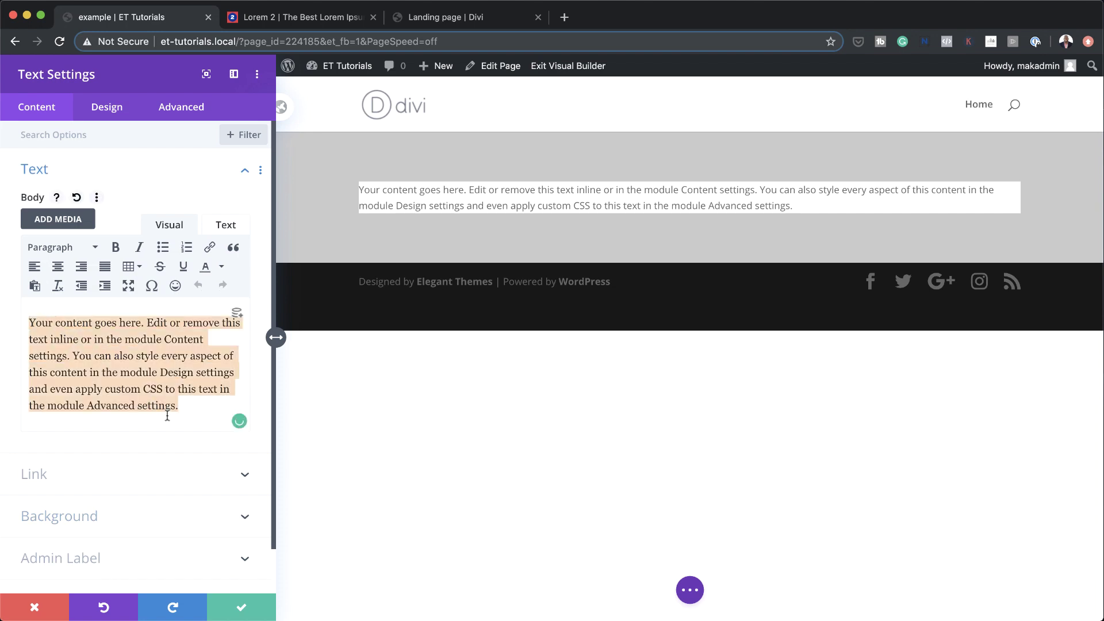
type("Lorem ipsum dolor sit amet, consectetuer adipiscing elit. Donec odio. Quisque volutpat mattis eros. Nullam malesuada erat ut turpis. Suspendisse urna nibh, viverra non, semper suscipit, posuere a, pede. Donec nec justo eget felis facilisis fermentum. Aliquam porttitor mauris sit amet orci. Aenean dignissim pellentesque felis.")
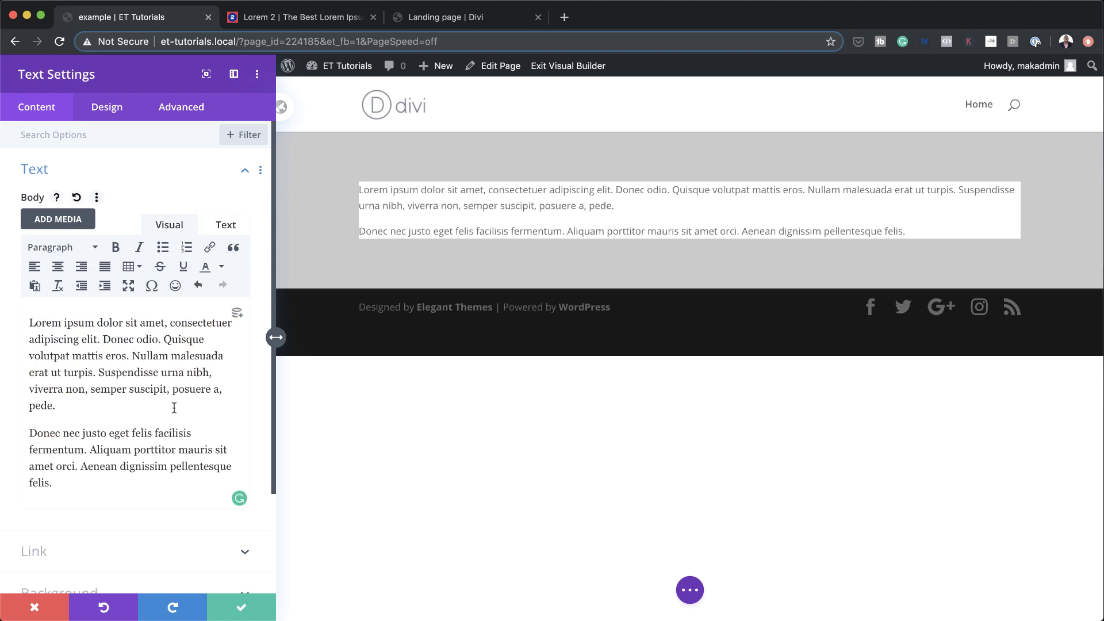
left_click(31, 432)
key("BackSpace")
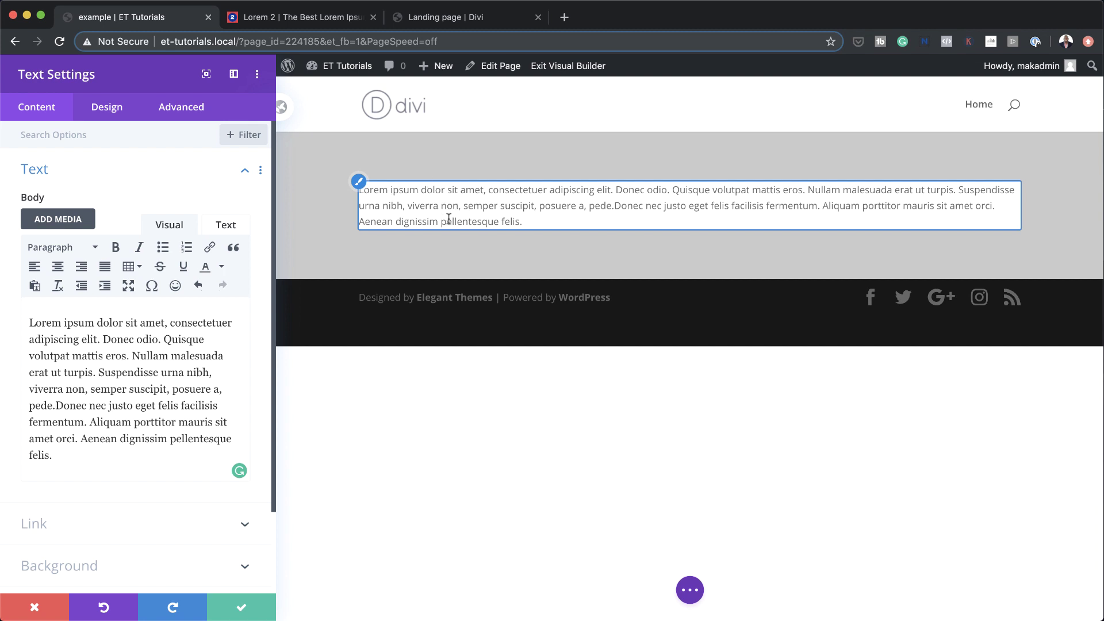
Set the text module's padding to 20px on all four sides, linking top with bottom and left with right
left_click(109, 113)
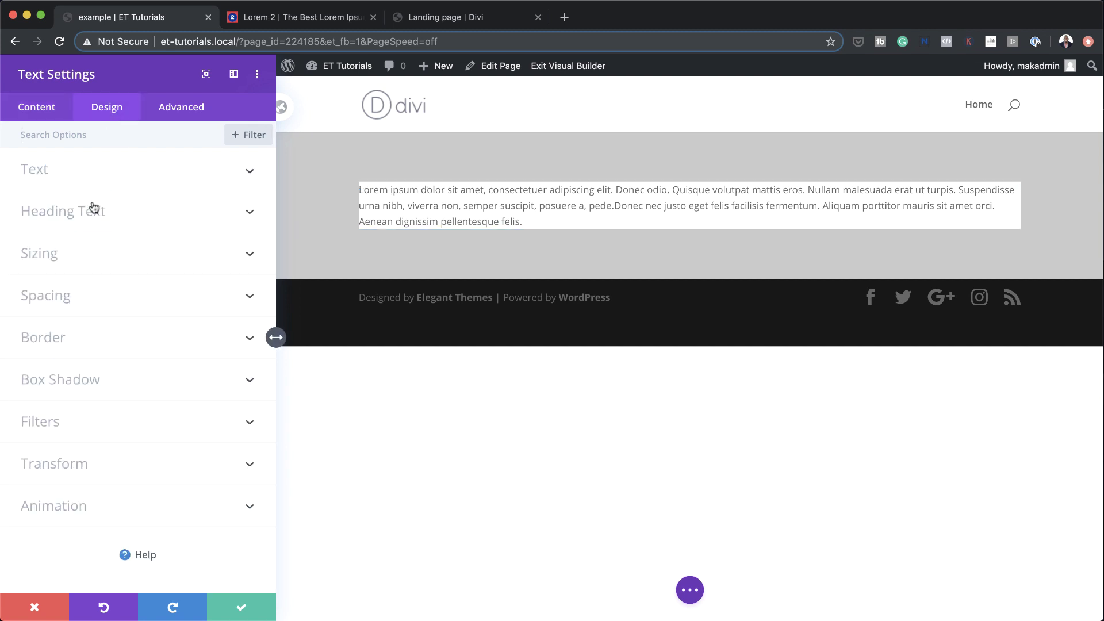
left_click(61, 298)
left_click(51, 266)
type("20")
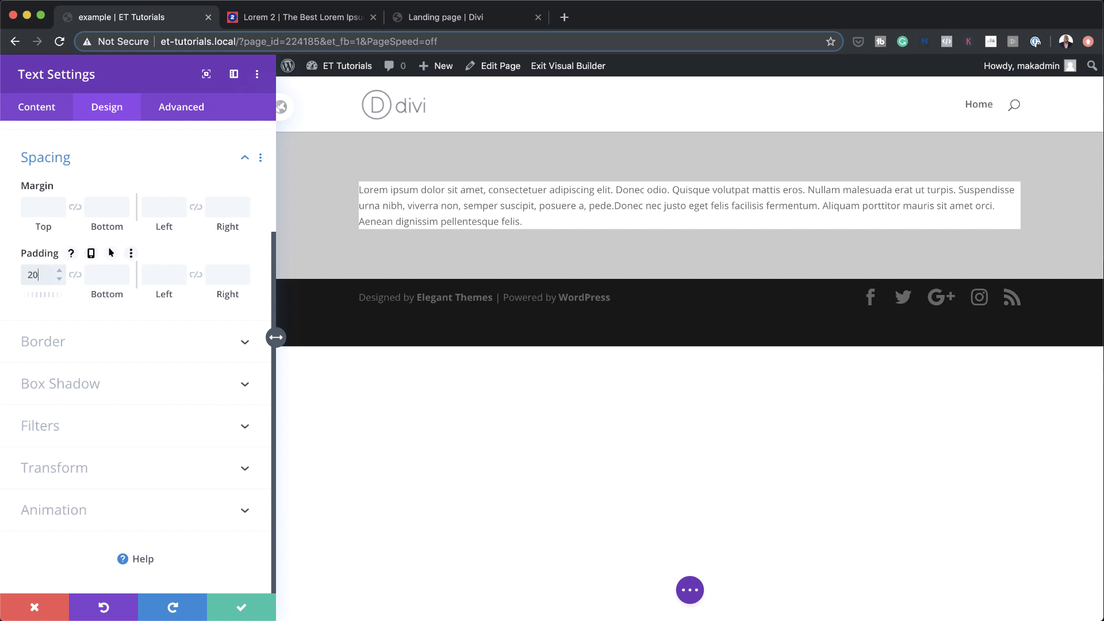
left_click(74, 275)
left_click(162, 278)
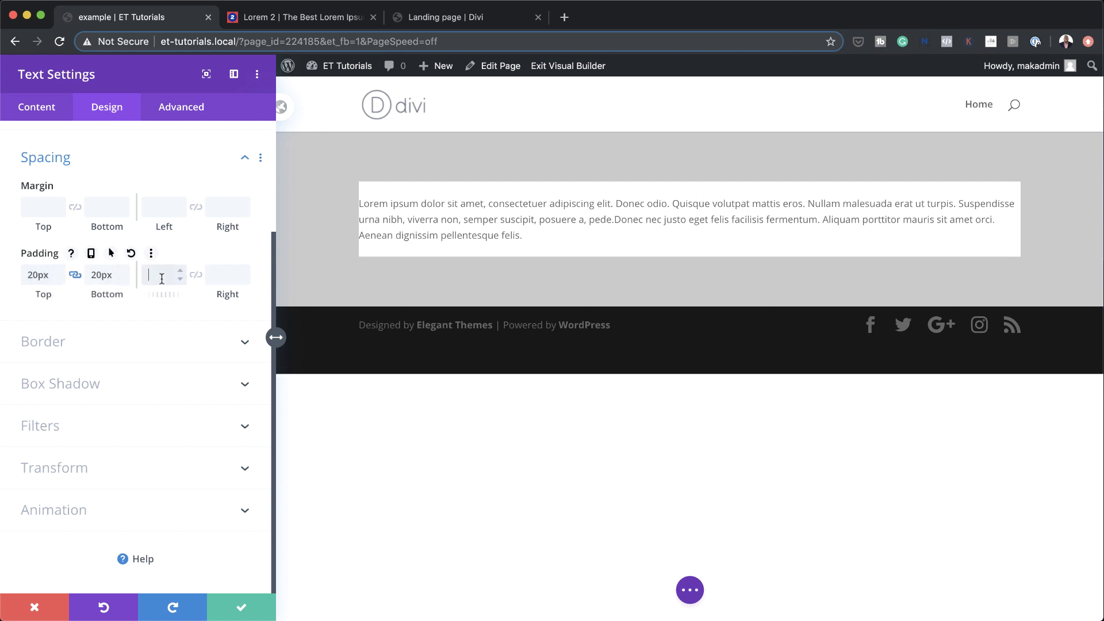
type("20")
left_click(196, 274)
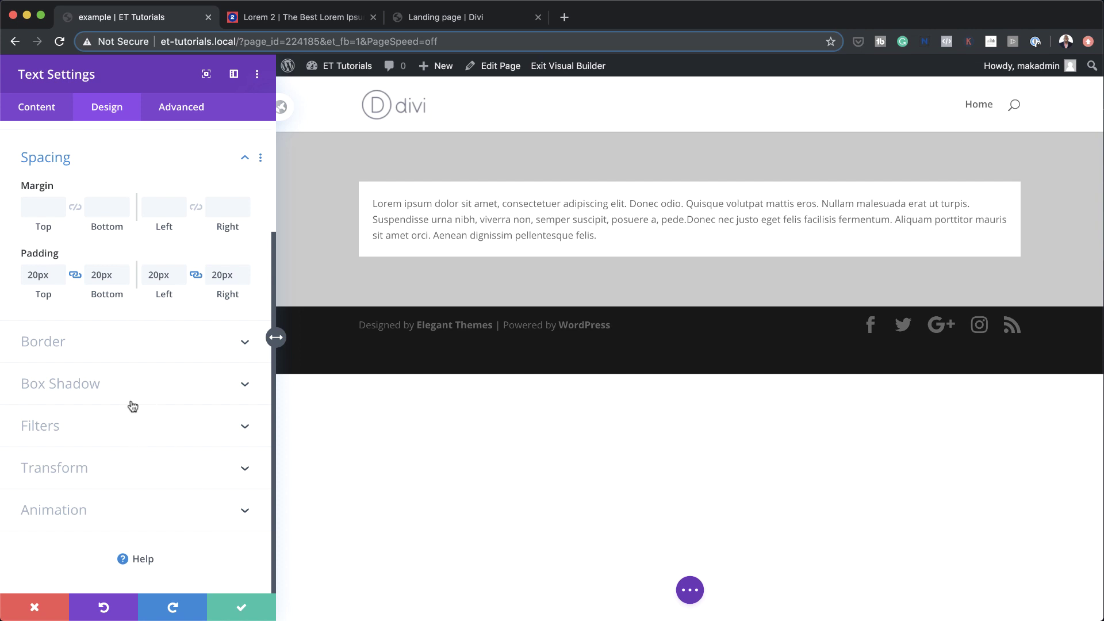
Set the text module's width to 30% and align the module to the center
scroll(140, 405, "up", 3)
left_click(74, 257)
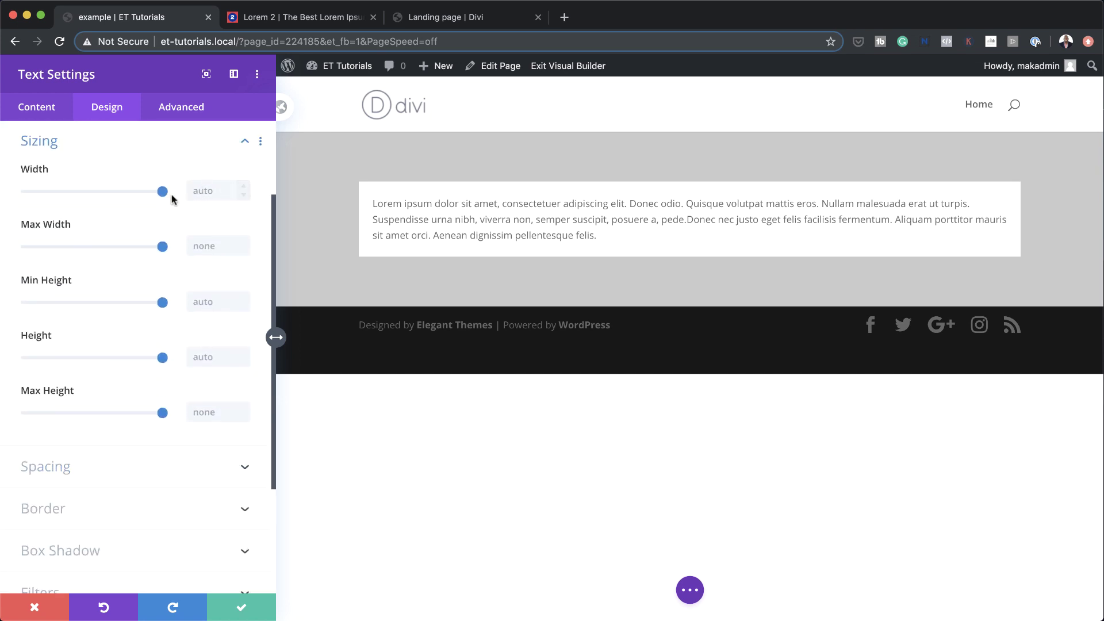
left_click_drag(163, 191, 66, 194)
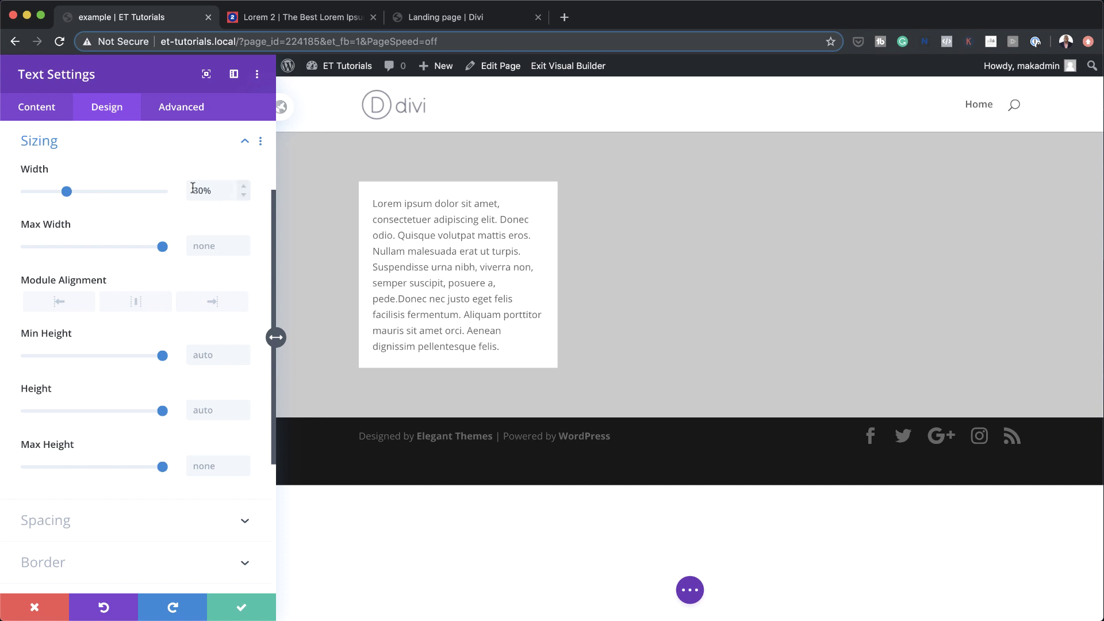
left_click(137, 302)
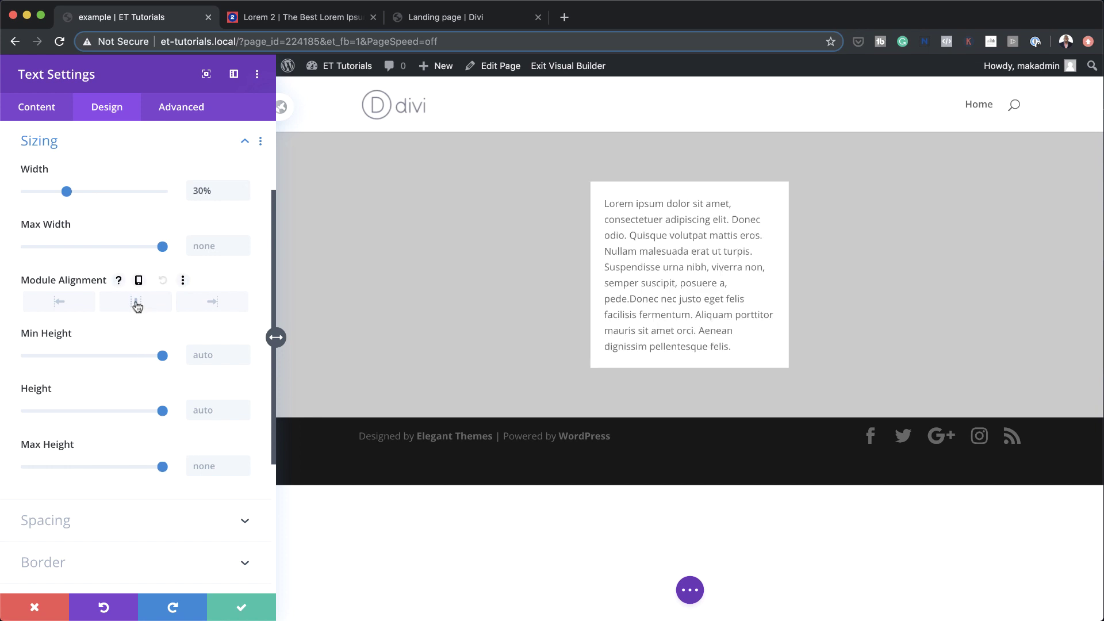
Try the right, center and left module alignments, finishing with the text module centered
left_click(222, 306)
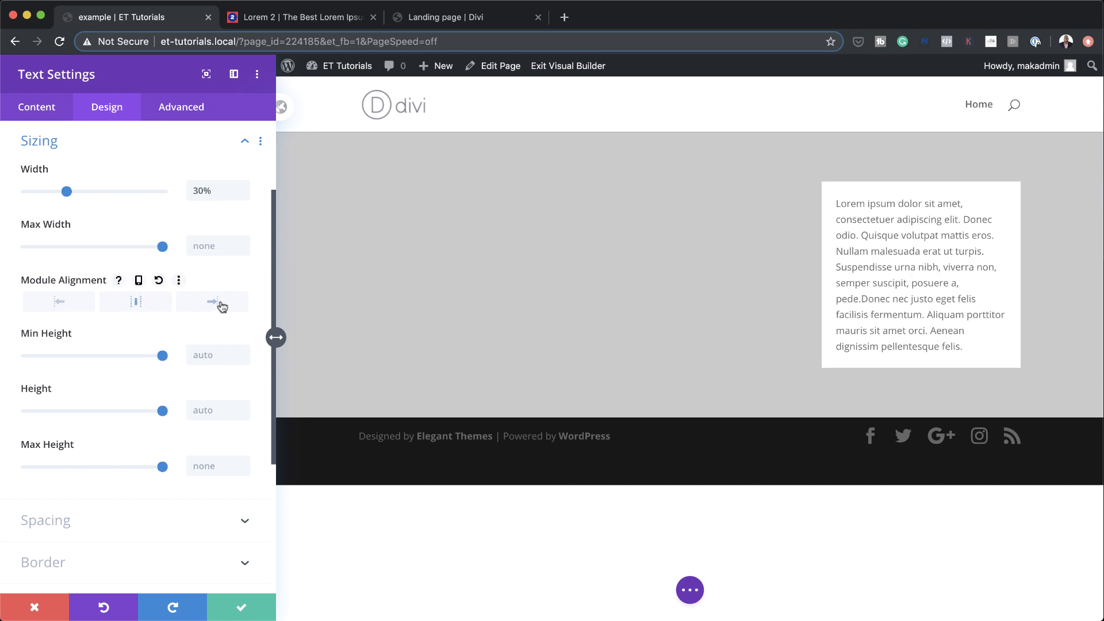
left_click(136, 306)
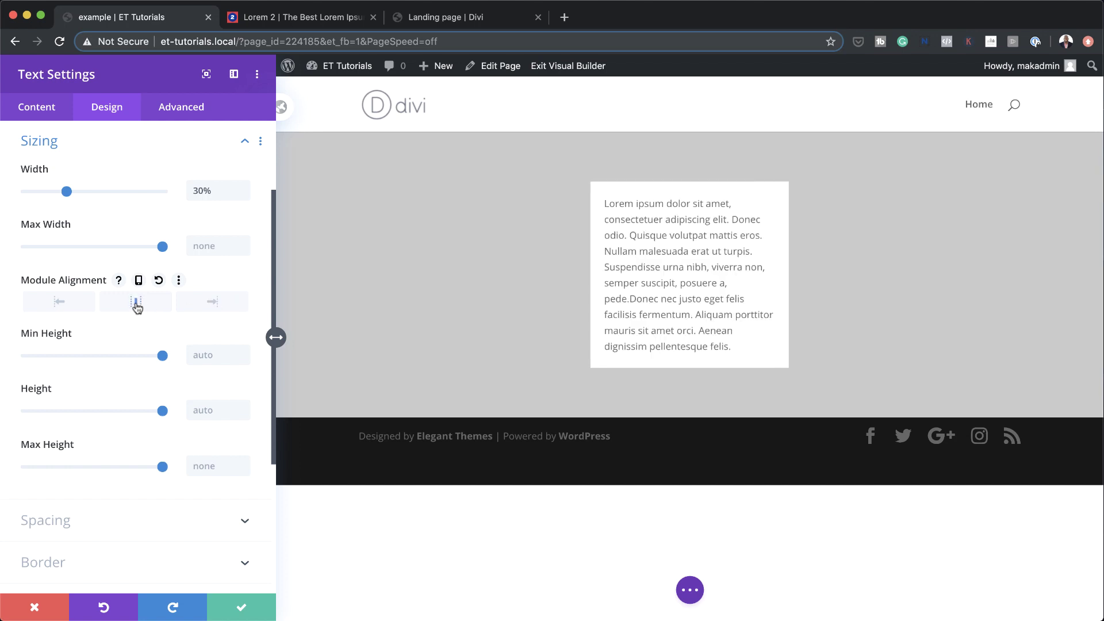
left_click(59, 308)
left_click(146, 307)
left_click(214, 303)
left_click(136, 306)
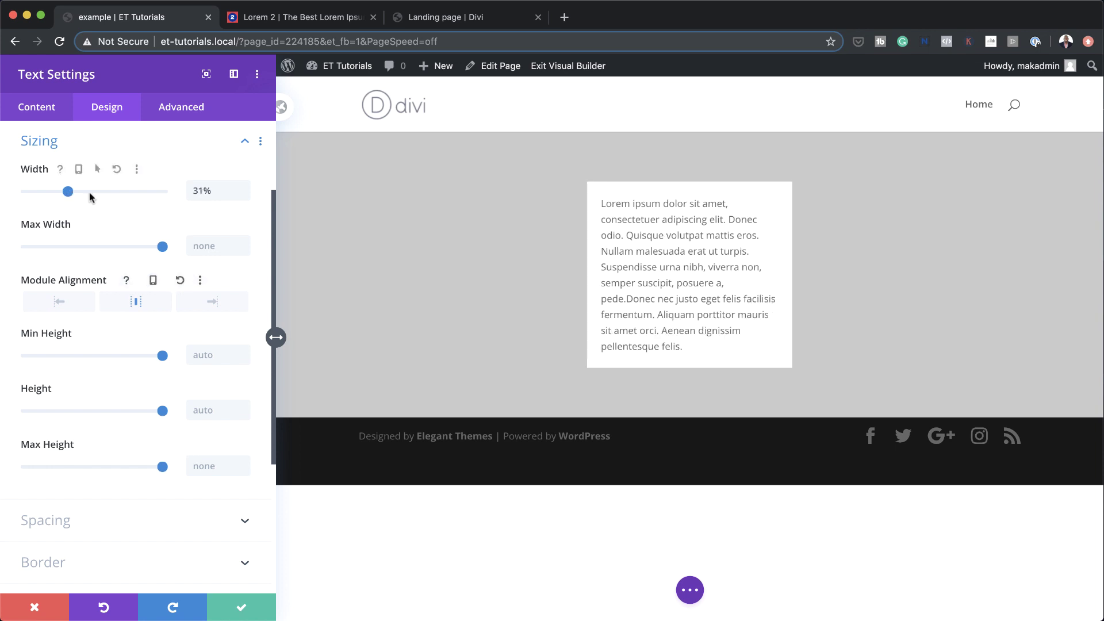
Set the text module's width to 80% and its max width to 58%
left_click_drag(67, 193, 196, 200)
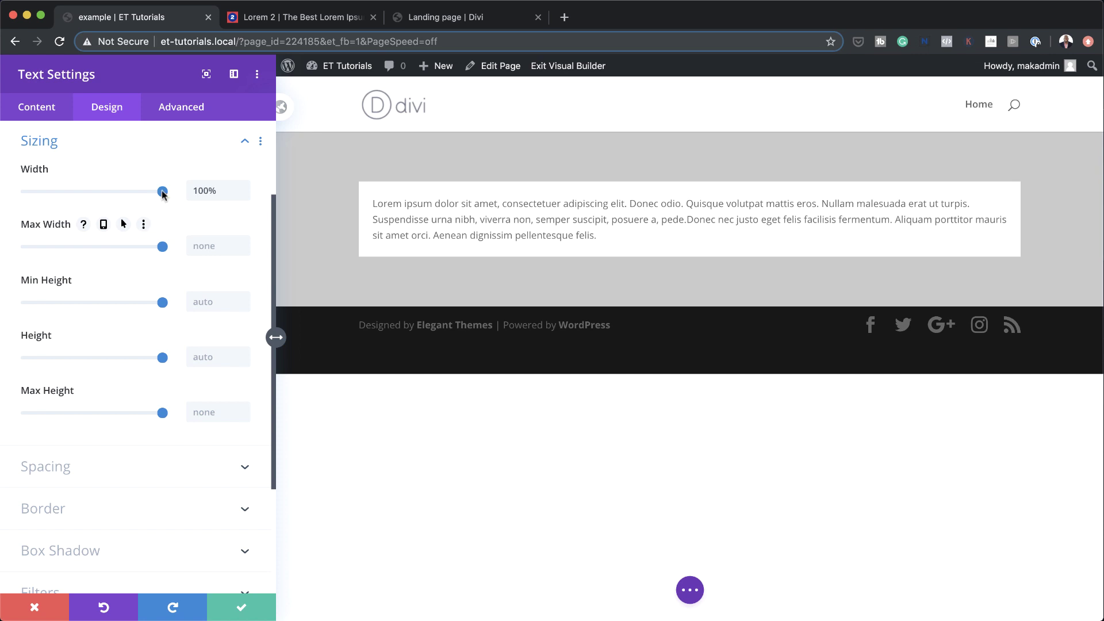
left_click_drag(162, 191, 135, 196)
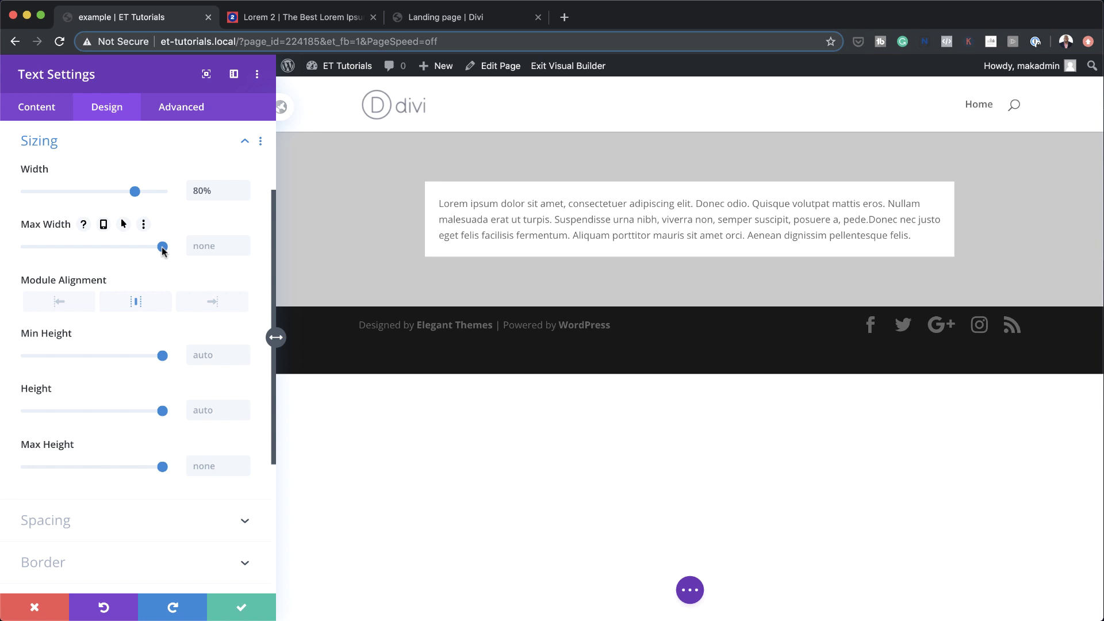
left_click_drag(161, 248, 105, 251)
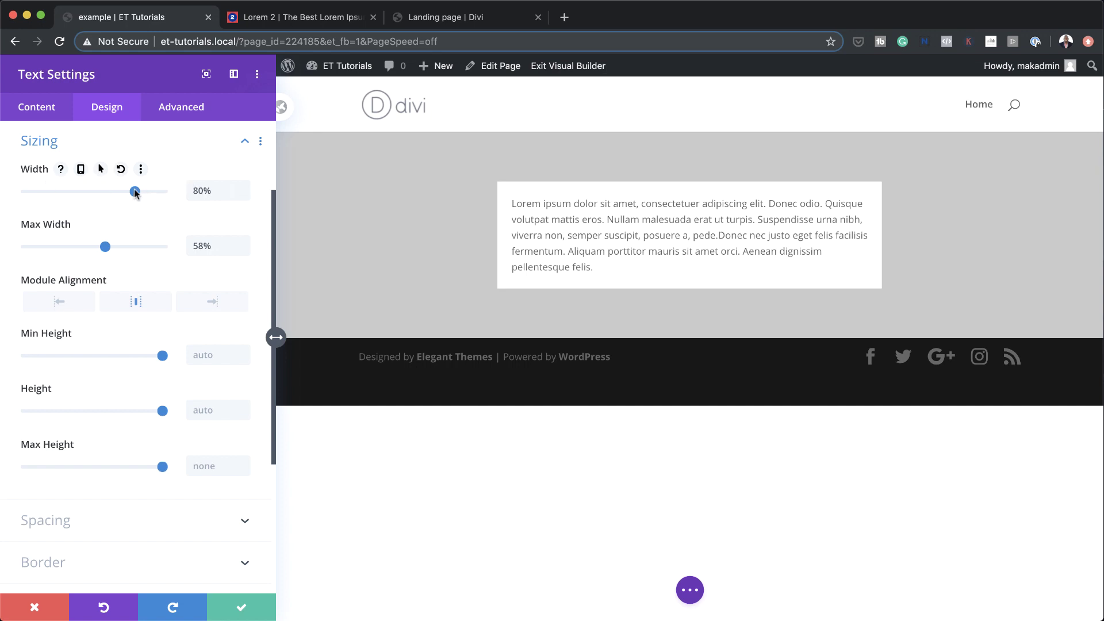
Set the text module's width to 100% and clear its 58% max width limit
left_click_drag(134, 192, 174, 190)
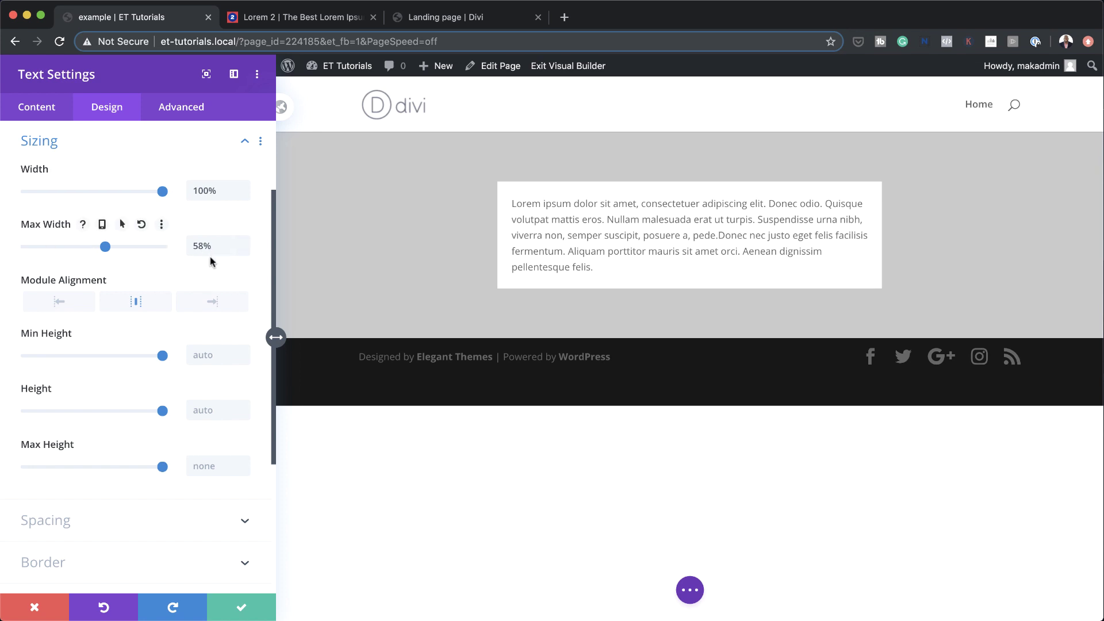
left_click(143, 223)
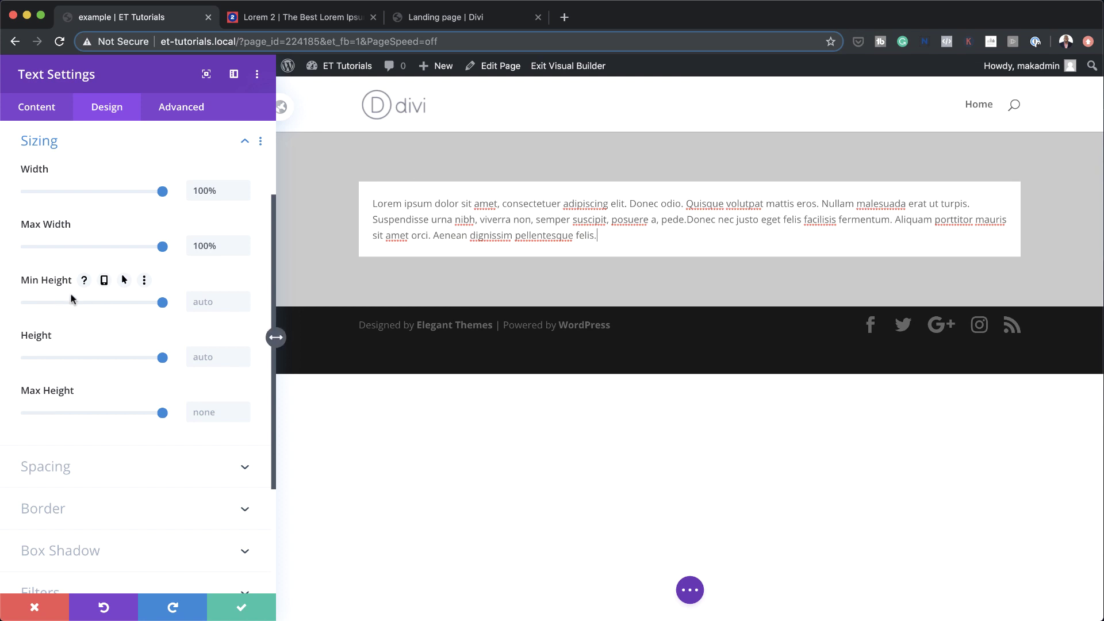
Set the text module's min height to 200px and its height to 400px
left_click(213, 300)
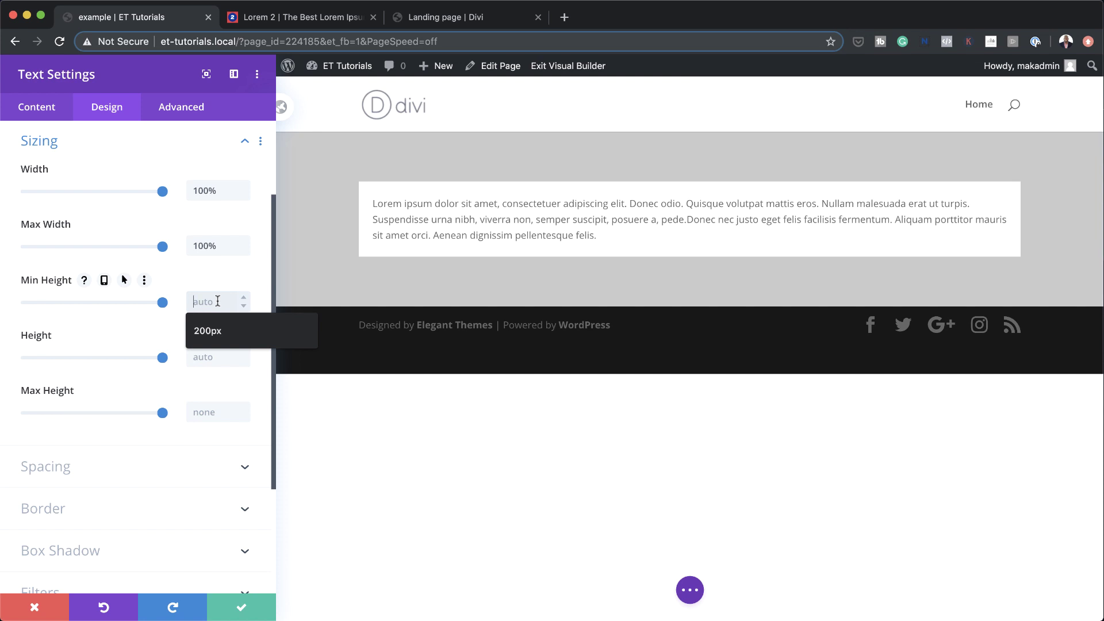
left_click(230, 337)
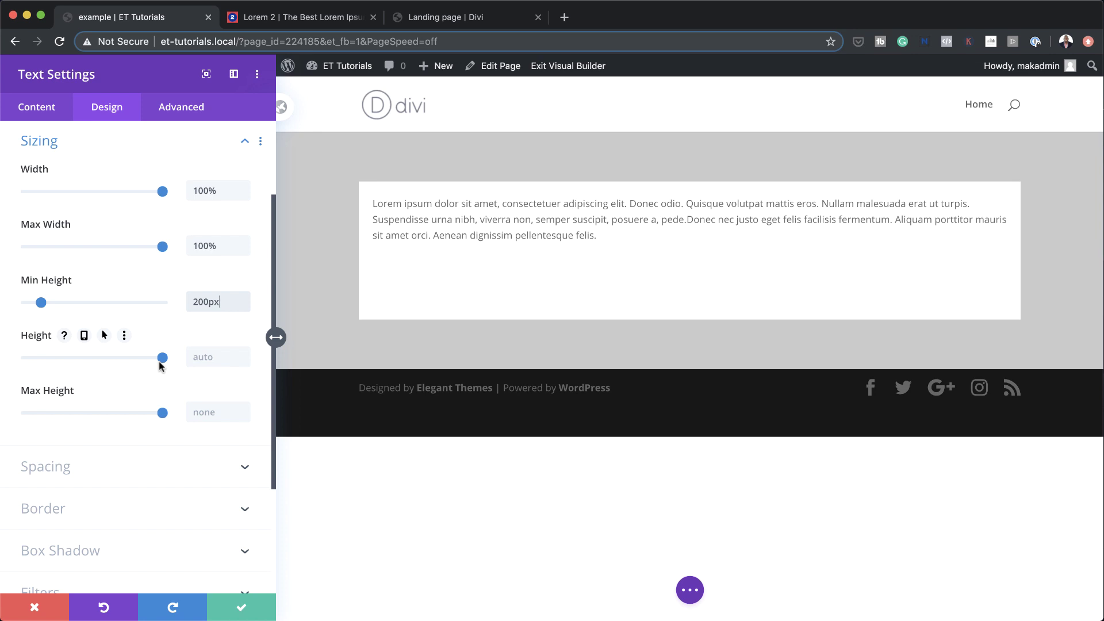
left_click(210, 357)
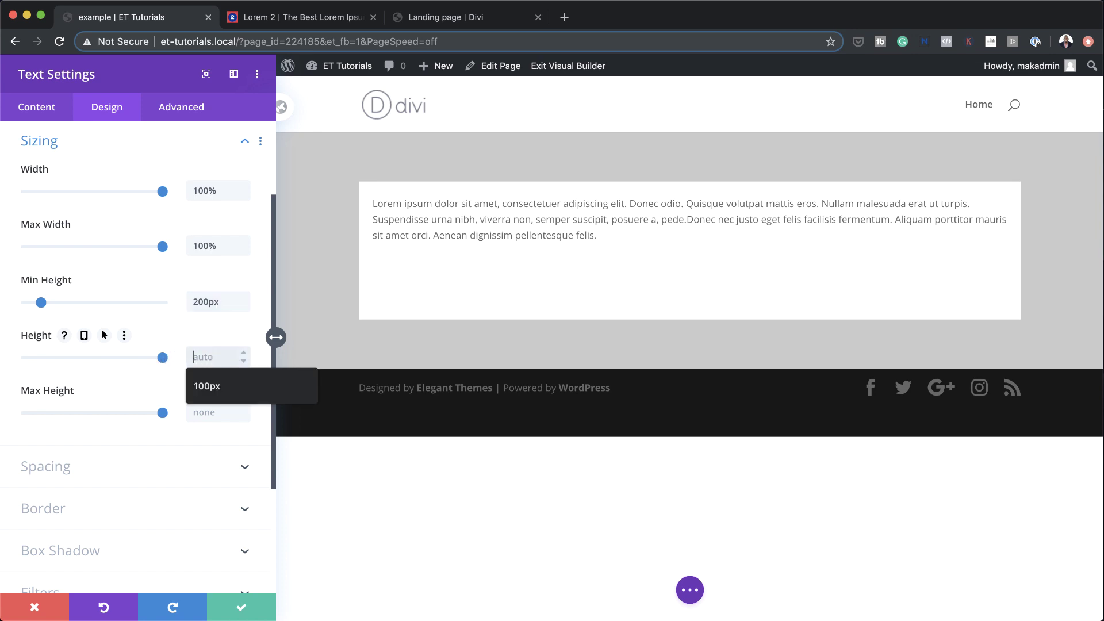
type("400")
key("Return")
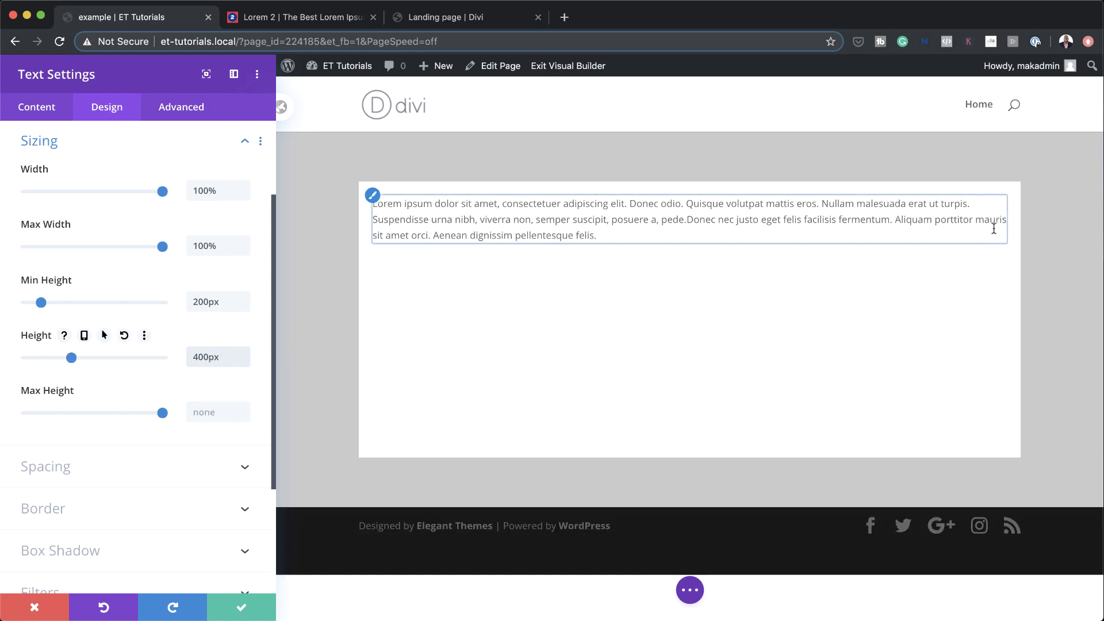
Append several more Lorem ipsum paragraphs after the module's existing text, enough to overflow the fixed-height box
left_click(607, 236)
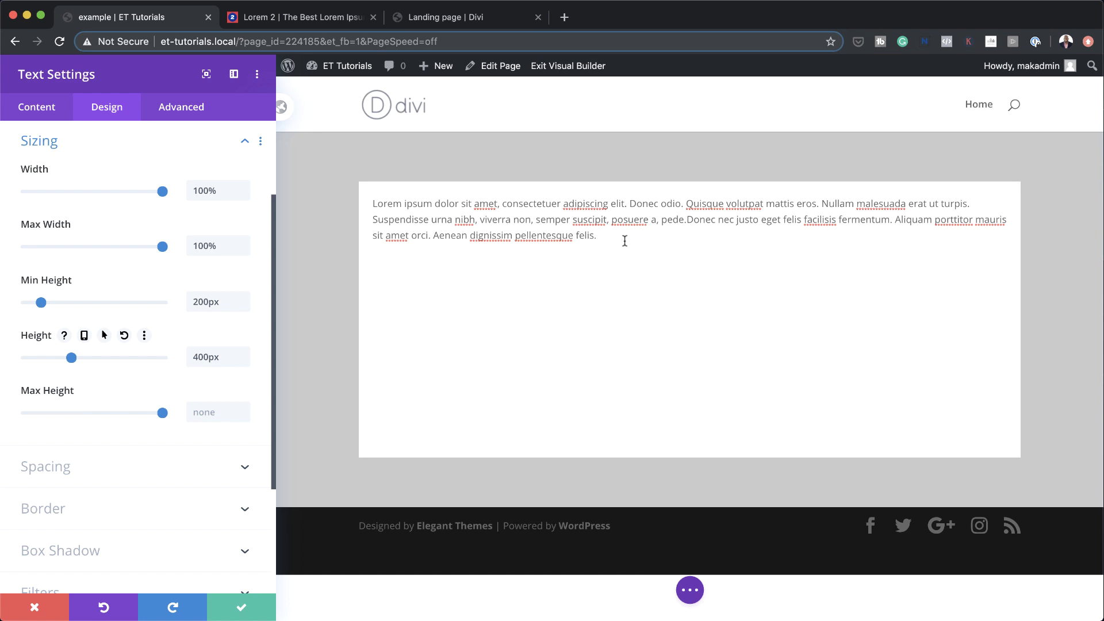
type("Lorem ipsum dolor sit amet, consectetuer adipiscing elit. Donec odio. Quisque volutpat mattis eros. Nullam malesuada erat ut turpis. Suspendisse urna nibh, viverra non, semper suscipit, posuere a, pede. Donec nec justo eget felis facilisis fermentum. Aliquam porttitor mauris sit amet orci. Aenean dignissim pellentesque felis.  Lorem ipsum dolor sit amet, consectetuer adipiscing elit. Donec odio. Quisque volutpat mattis eros. Nullam malesuada erat ut turpis. Suspendisse urna nibh, viverra non, semper suscipit, posuere a, pede. Donec nec justo eget felis facilisis fermentum. Aliquam porttitor mauris sit amet orci. Aenean dignissim pellentesque felis. Lorem ipsum dolor sit amet, consectetuer adipiscing elit. Donec odio. Quisque volutpat mattis eros. Nullam malesuada erat ut turpis. Suspendisse urna nibh, viverra non, semper suscipit, posuere a, pede. Donec nec justo eget felis facilisis fermentum. Aliquam porttitor mauris sit amet orci. Aenean dignissim pellentesque felis.")
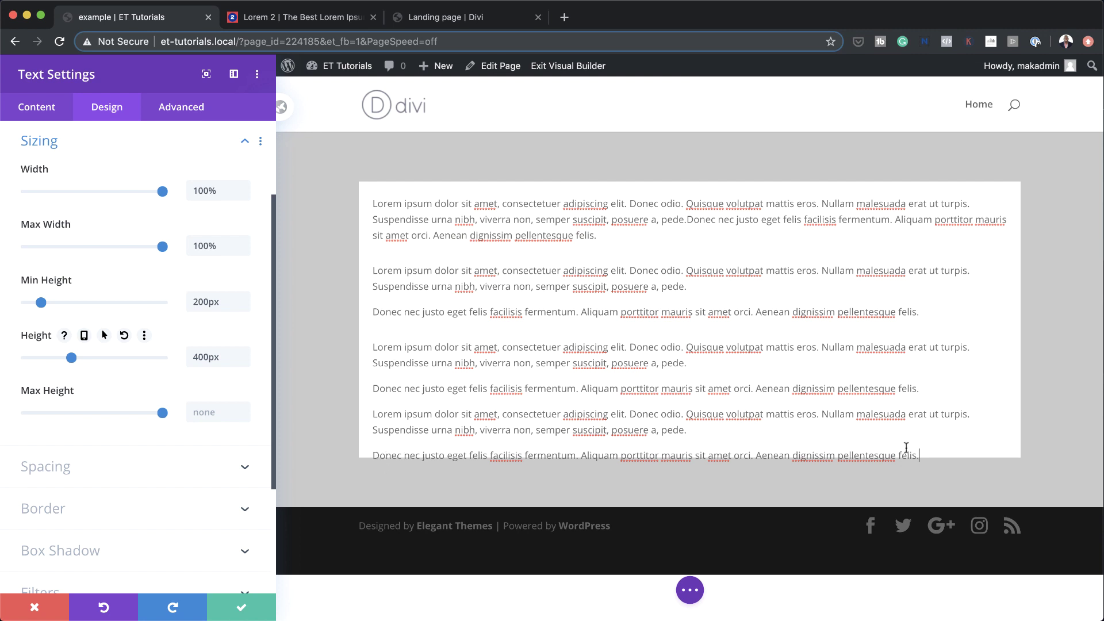
type("Lorem ipsum dolor sit amet, consectetuer adipiscing elit. Donec odio. Quisque volutpat mattis eros. Nullam malesuada erat ut turpis. Suspendisse urna nibh, viverra non, semper suscipit, posuere a, pede. Donec nec justo eget felis facilisis fermentum. Aliquam porttitor mauris sit amet orci. Aenean dignissim pellentesque felis.")
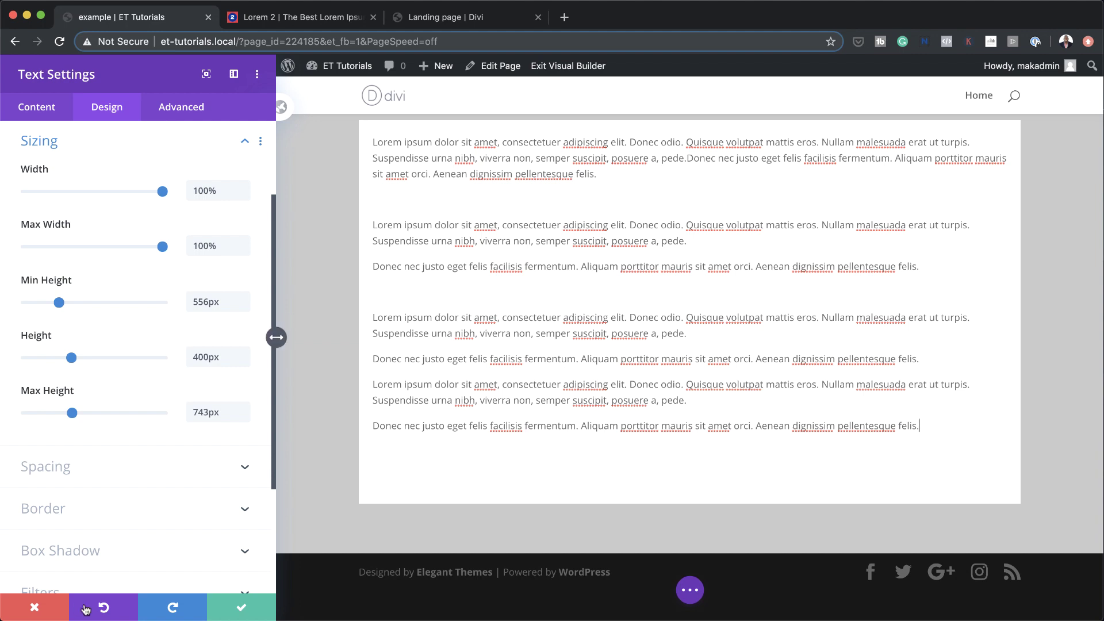
Discard the open text settings changes and delete the text module from the row
left_click(33, 610)
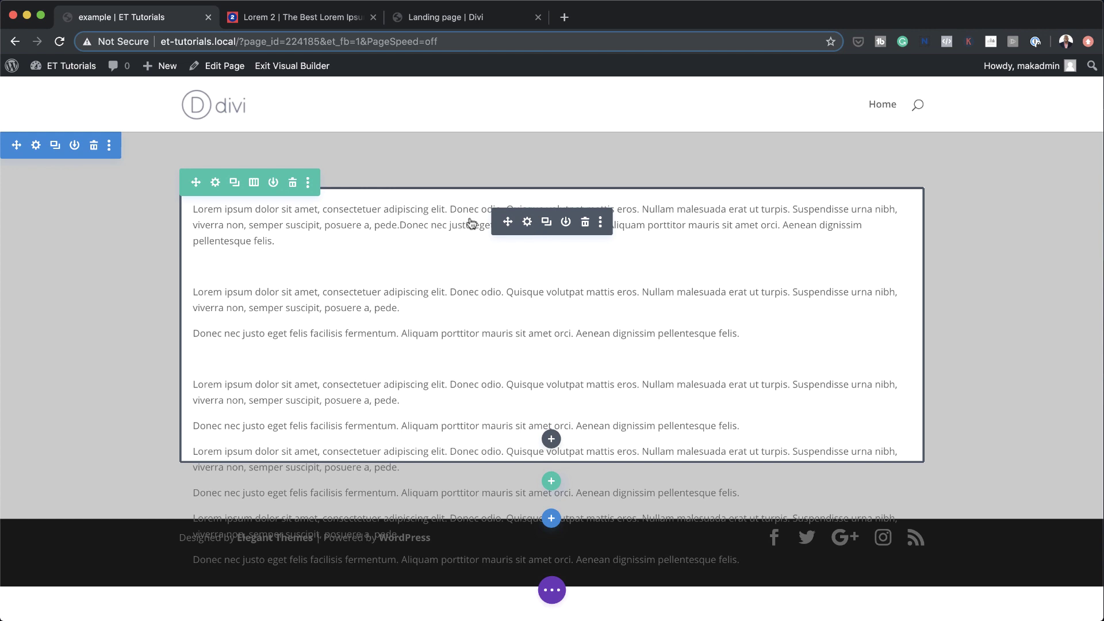
left_click(585, 223)
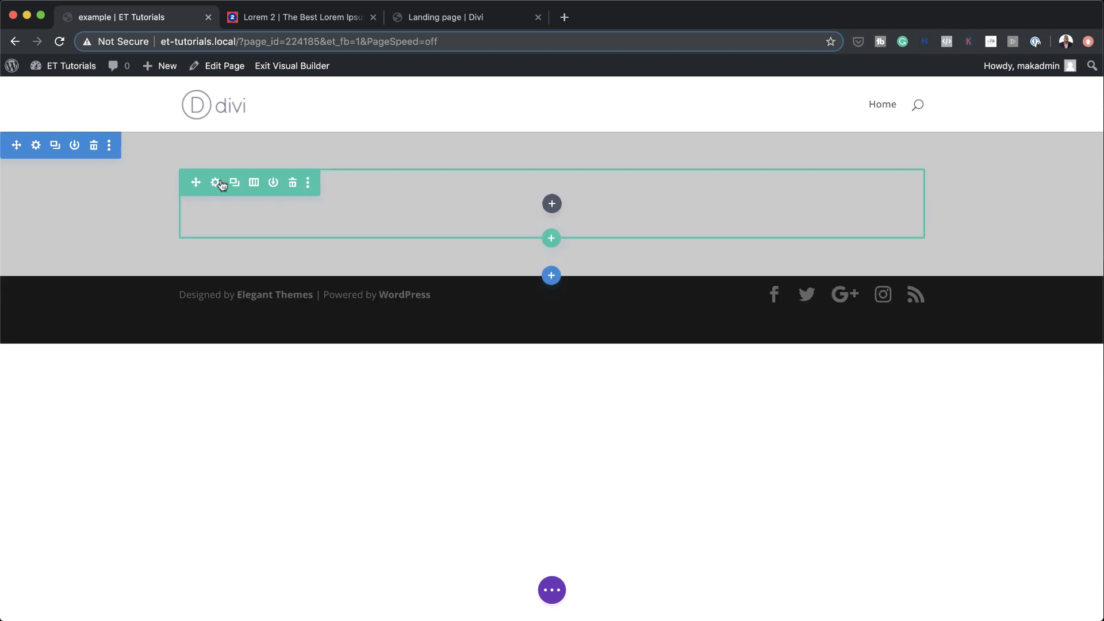
Delete the empty row and insert a new row with three equal columns in the grey section
left_click(294, 183)
left_click(551, 199)
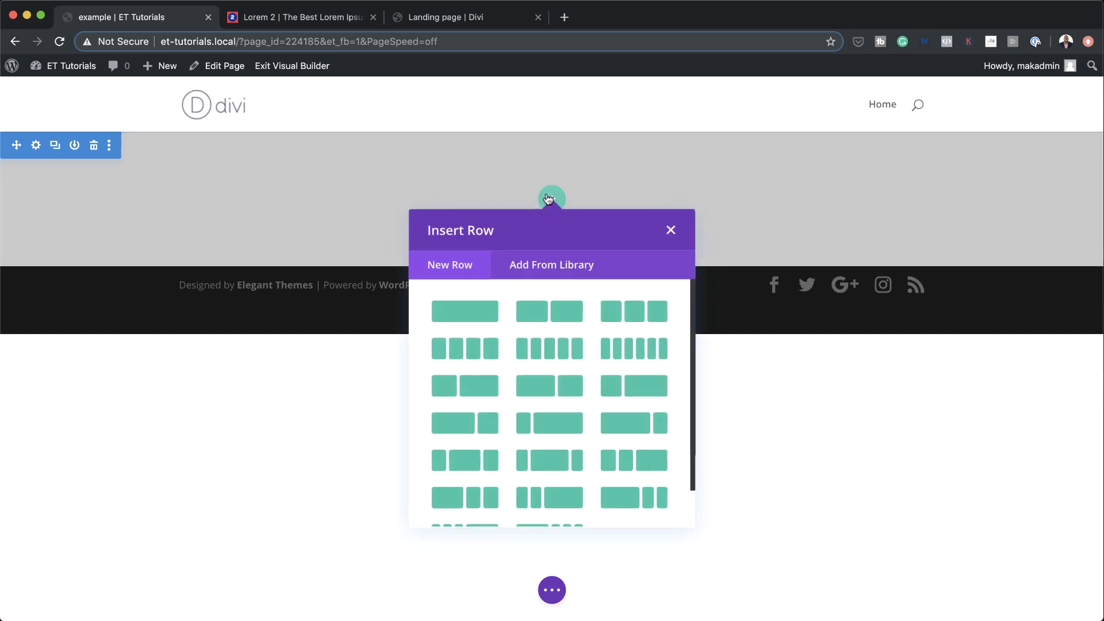
left_click(631, 308)
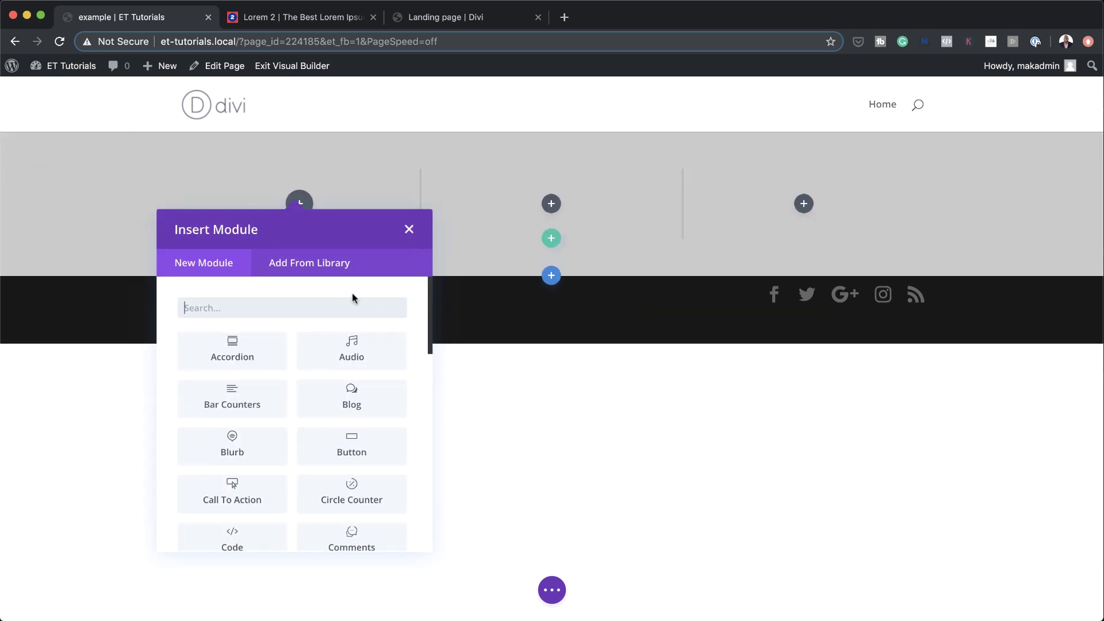
Add a text module to the first column, replacing its placeholder text with two Lorem ipsum paragraphs
type("text")
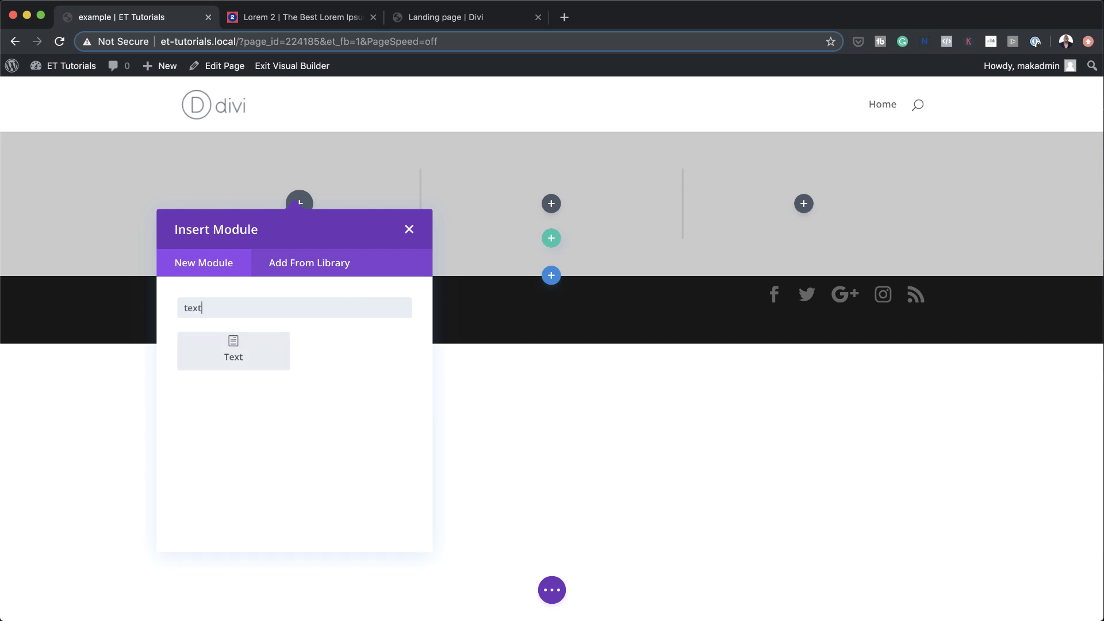
key("Return")
left_click_drag(29, 322, 189, 421)
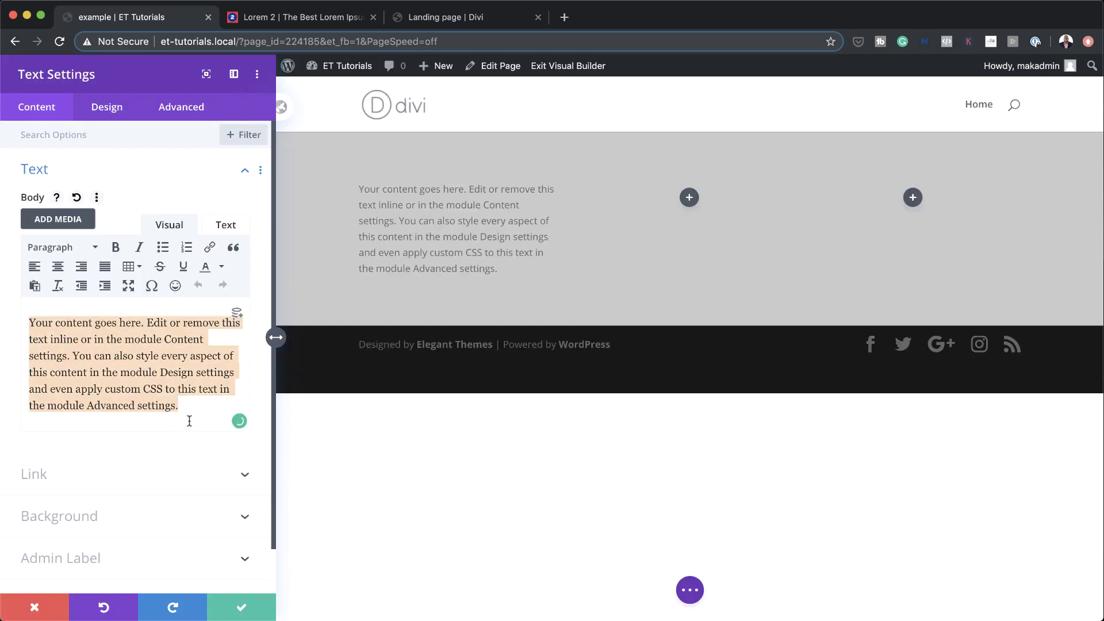
type("Lorem ipsum dolor sit amet, consectetuer adipiscing elit. Donec odio. Quisque volutpat mattis eros. Nullam malesuada erat ut turpis. Suspendisse urna nibh, viverra non, semper suscipit, posuere a, pede. Donec nec justo eget felis facilisis fermentum. Aliquam porttitor mauris sit amet orci. Aenean dignissim pellentesque felis.")
key("Escape")
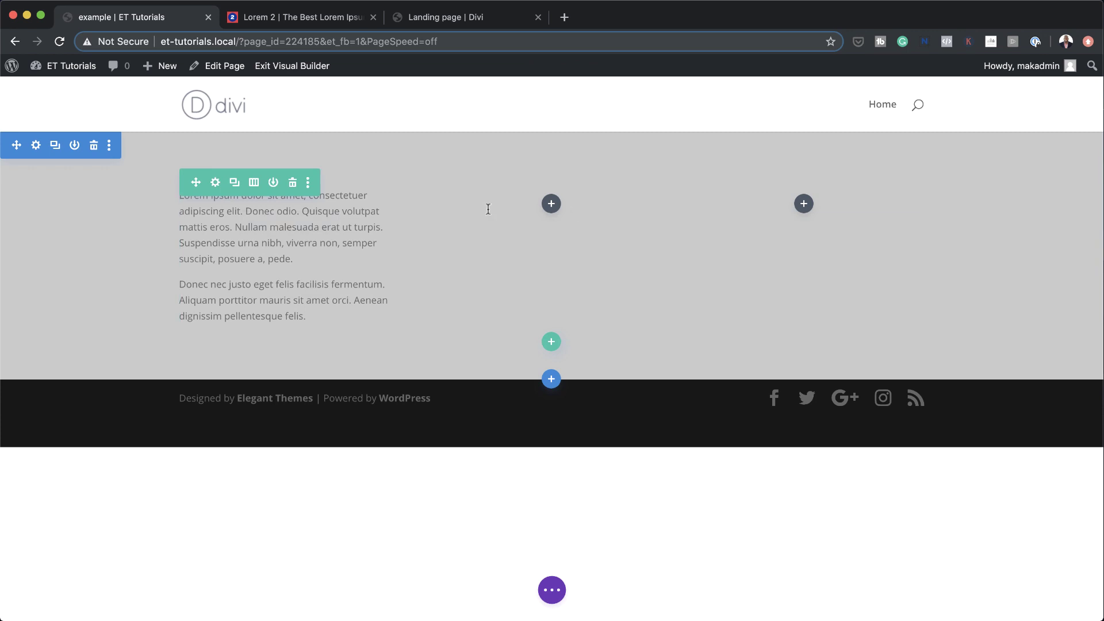
Set the background of the row's first column to white (#ffffff)
left_click(216, 183)
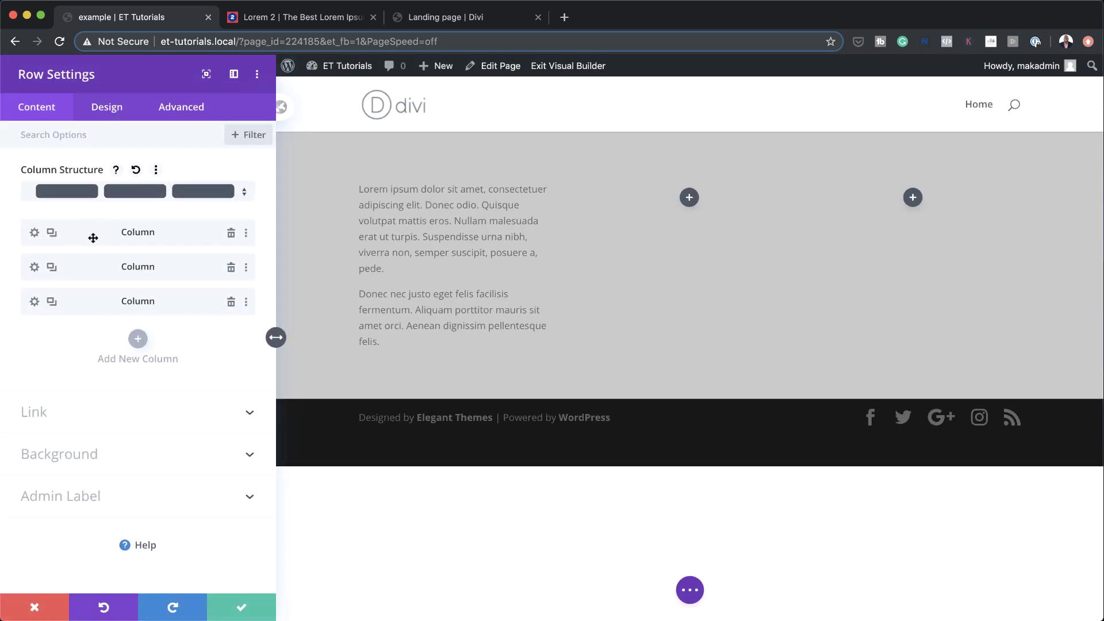
left_click(34, 234)
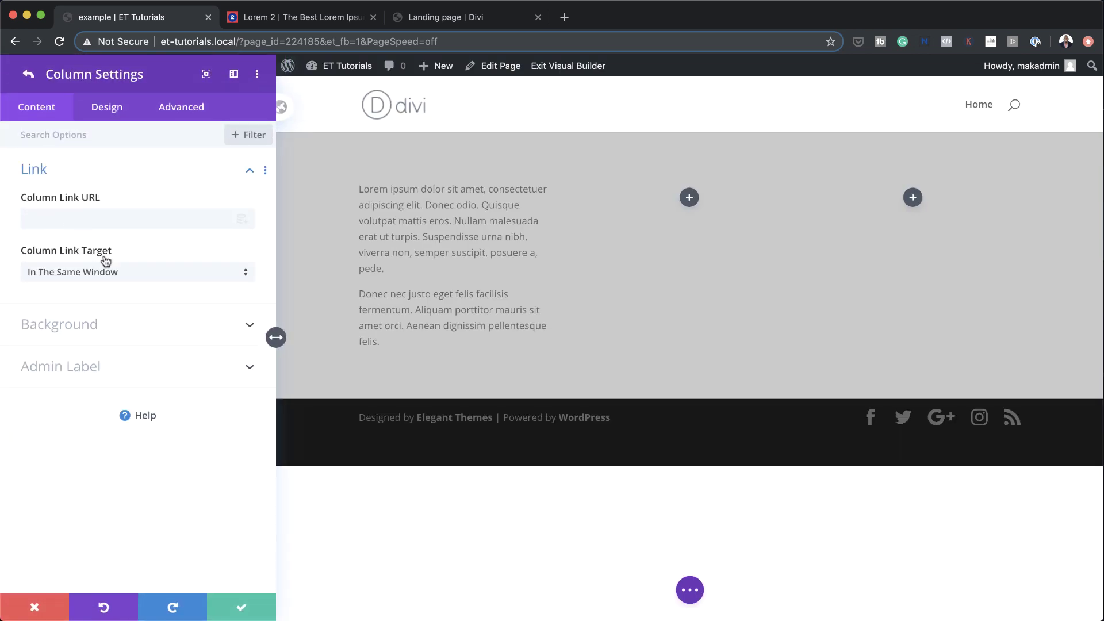
left_click(81, 324)
left_click(88, 435)
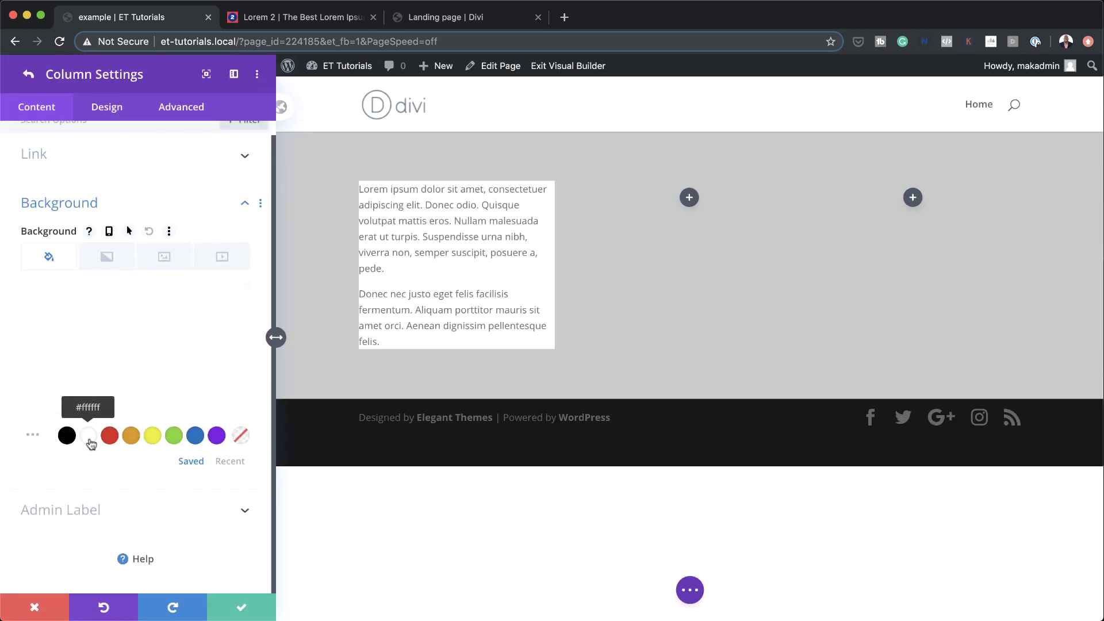
Give the first column 20px padding on all four sides, linking top with bottom and left with right, and save the column settings
left_click(111, 108)
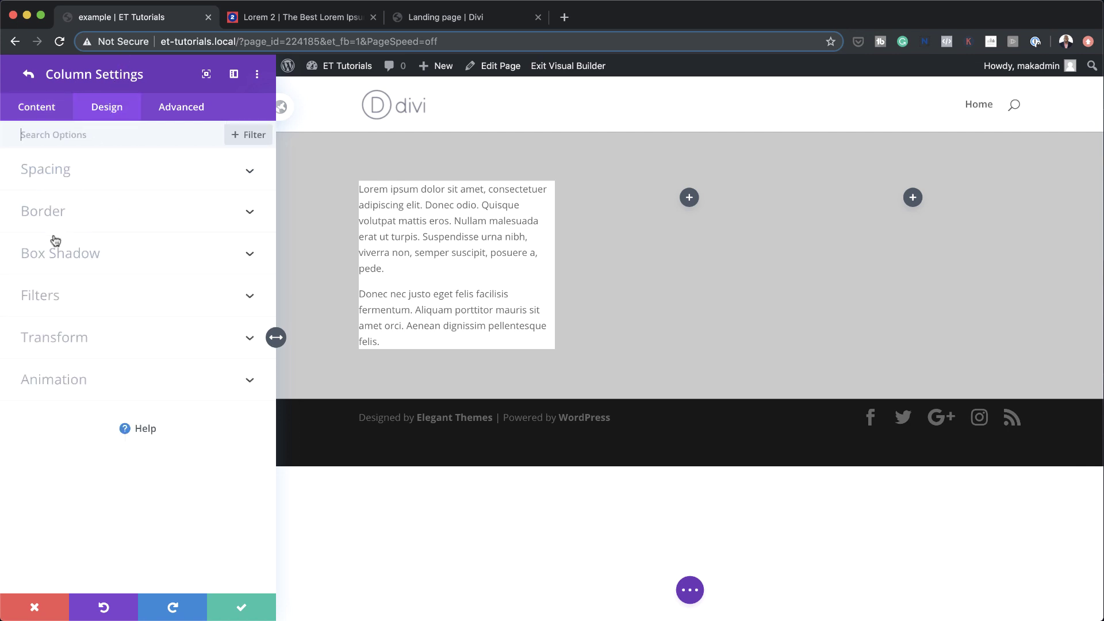
left_click(60, 172)
left_click(59, 216)
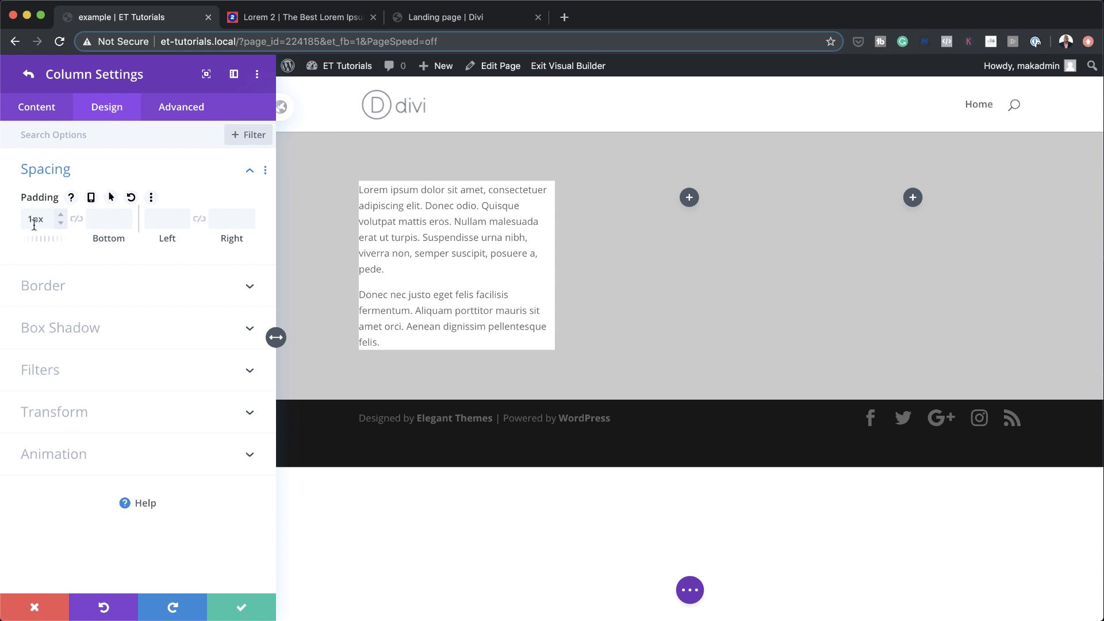
double_click(36, 219)
type("20")
left_click(77, 219)
left_click(162, 214)
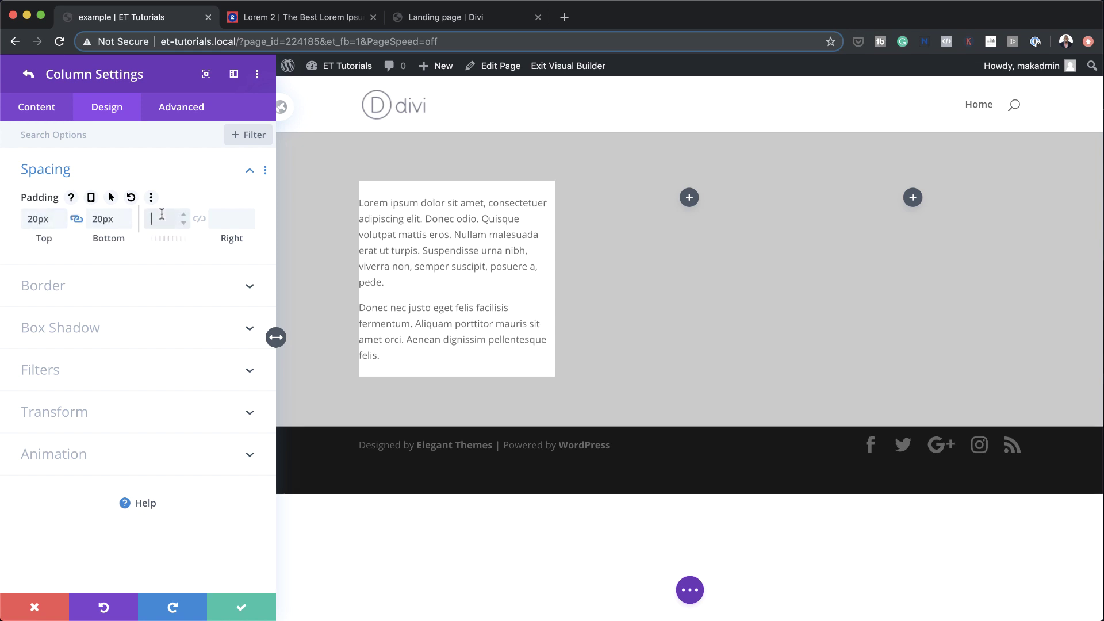
left_click(199, 218)
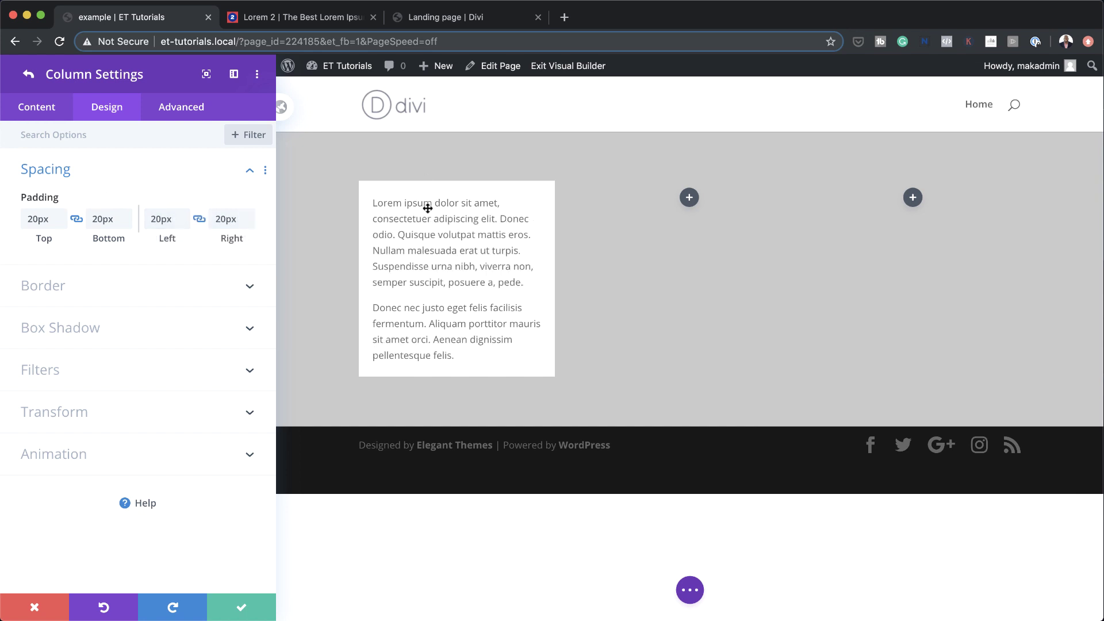
left_click(244, 604)
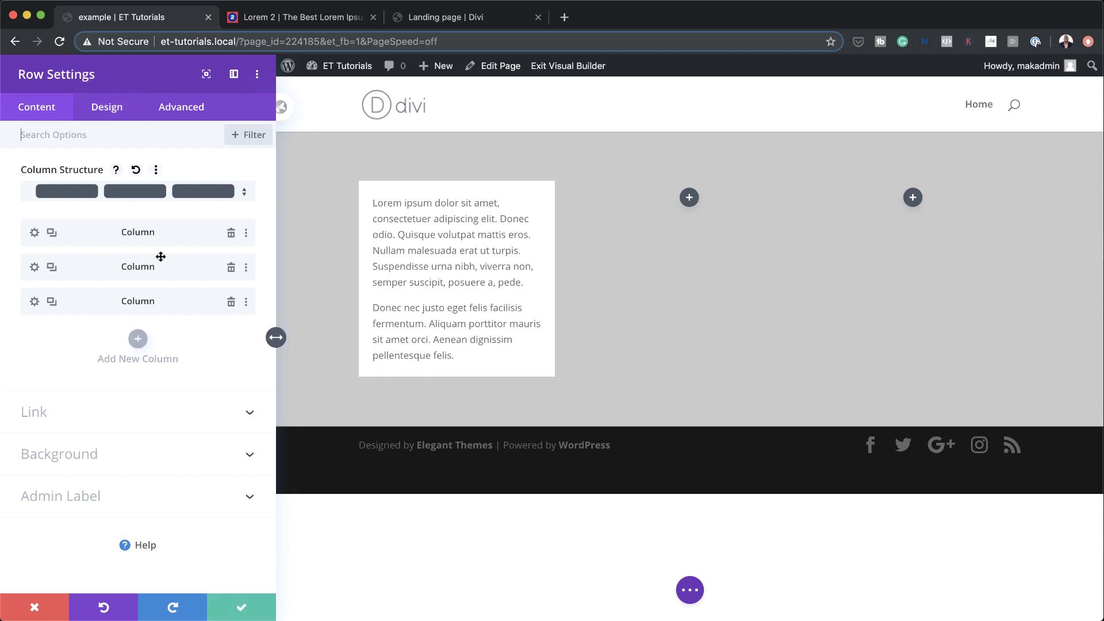
Copy the first column's item styles to the second and third columns and save the row settings
right_click(97, 233)
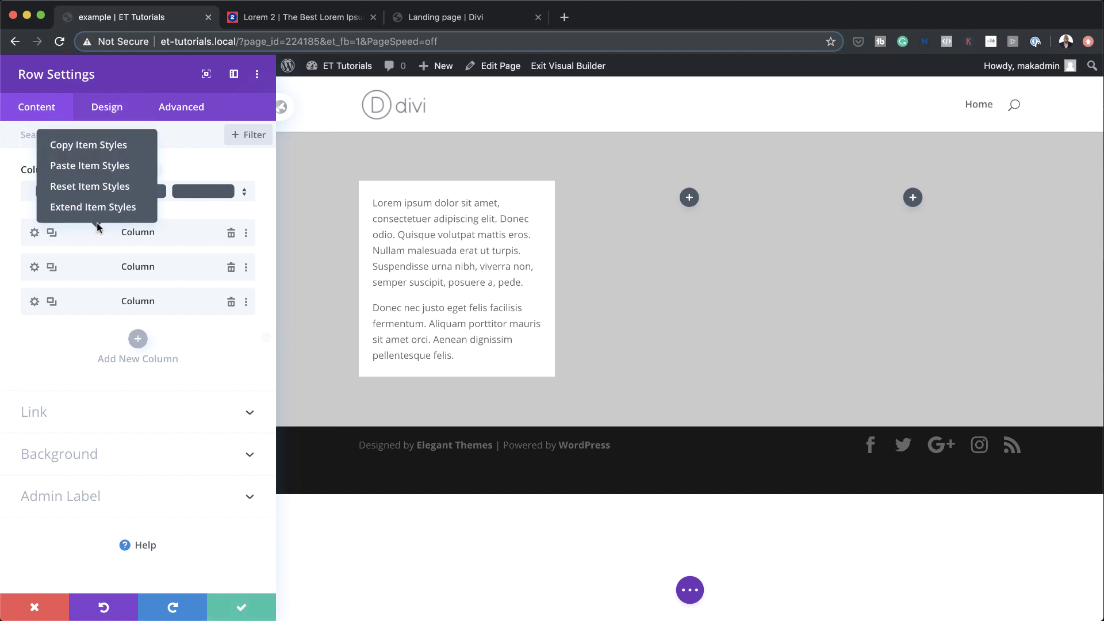
left_click(103, 149)
right_click(84, 267)
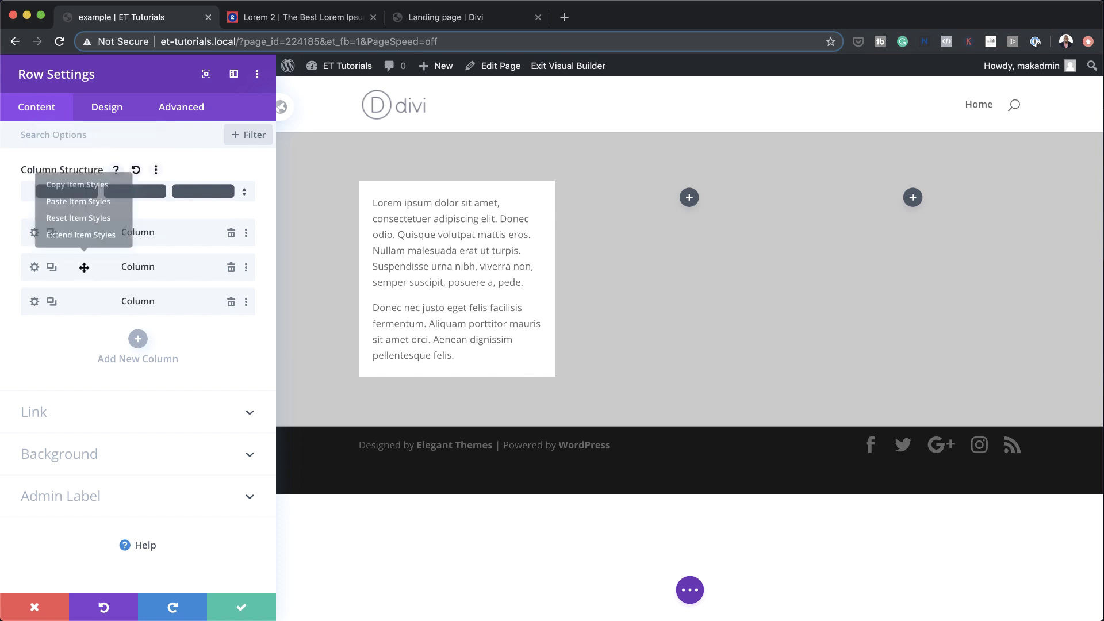
left_click(102, 200)
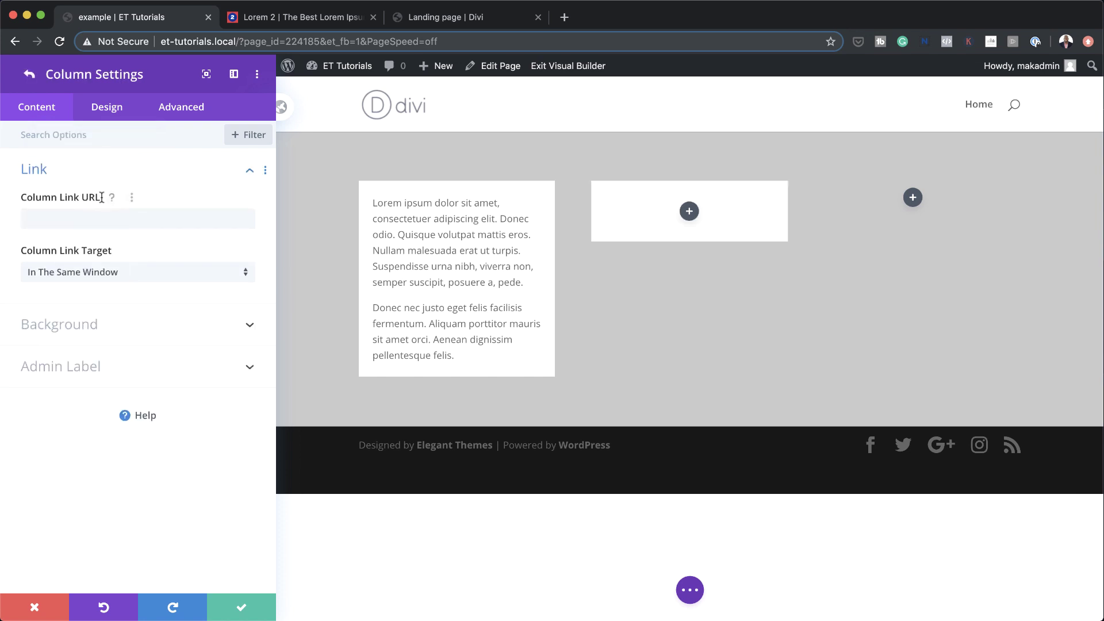
left_click(30, 75)
right_click(89, 301)
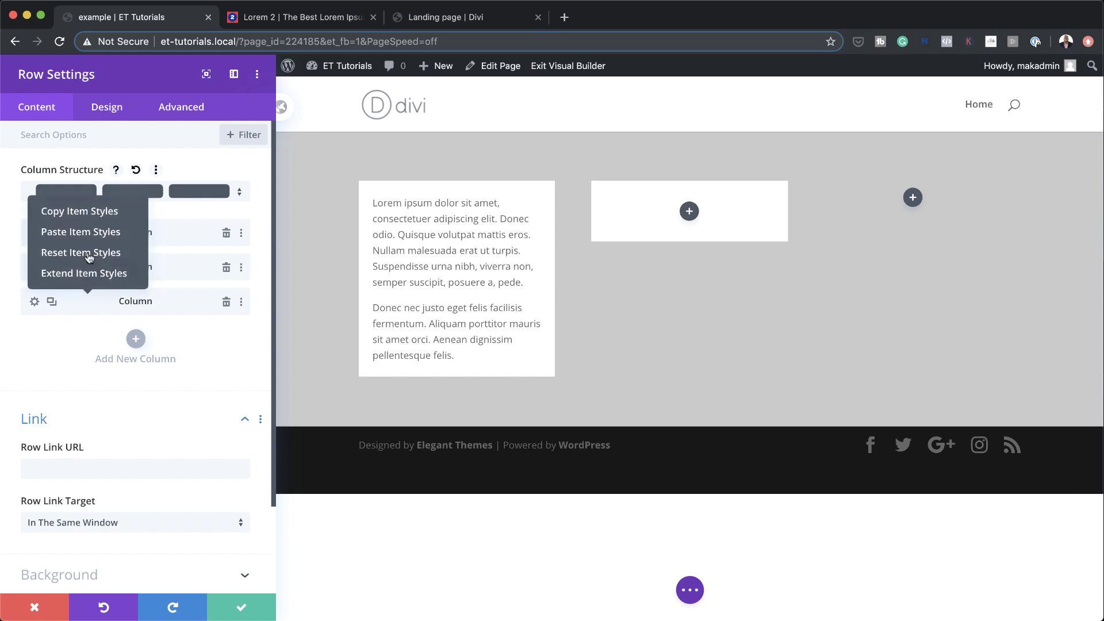
left_click(96, 232)
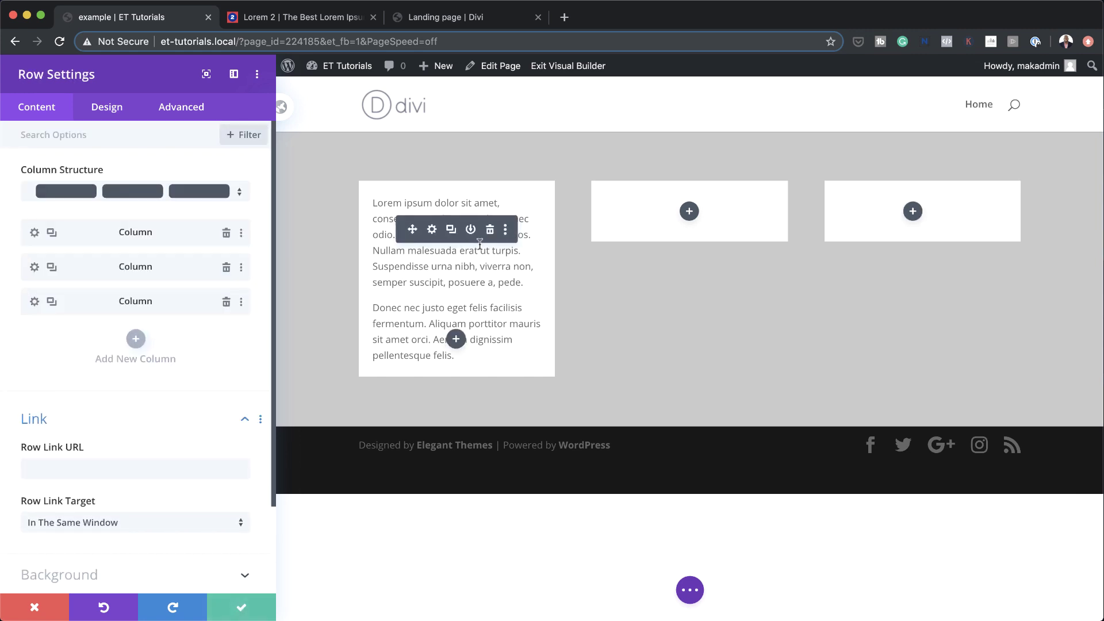
left_click(242, 607)
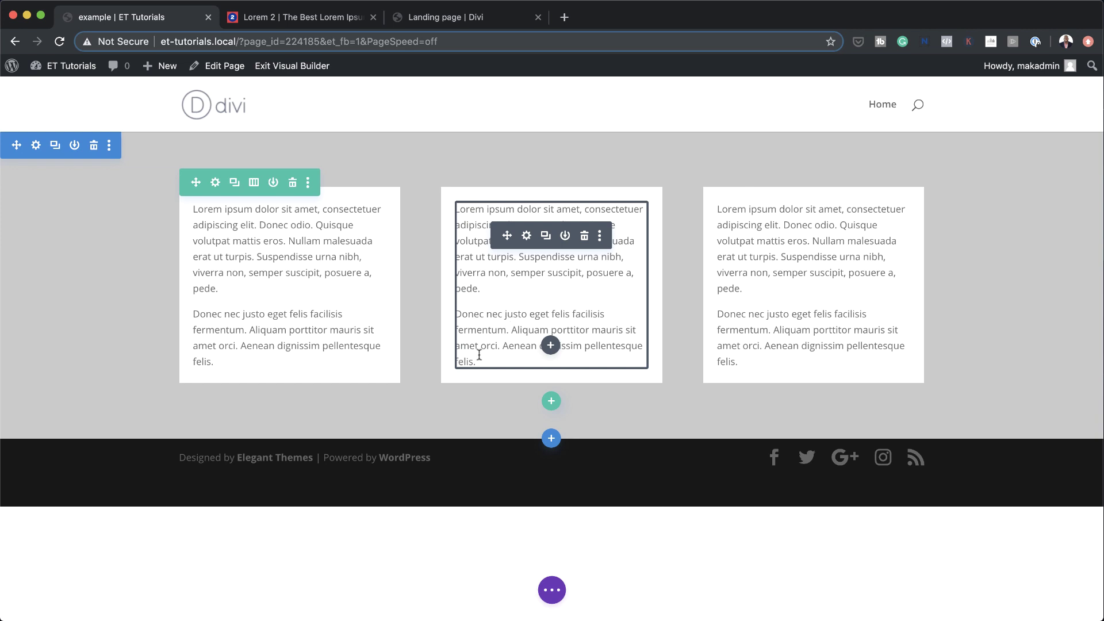
Paste extra Lorem ipsum text into the second and third columns, removing the last two paragraphs from the second so the columns differ in length
left_click(486, 346)
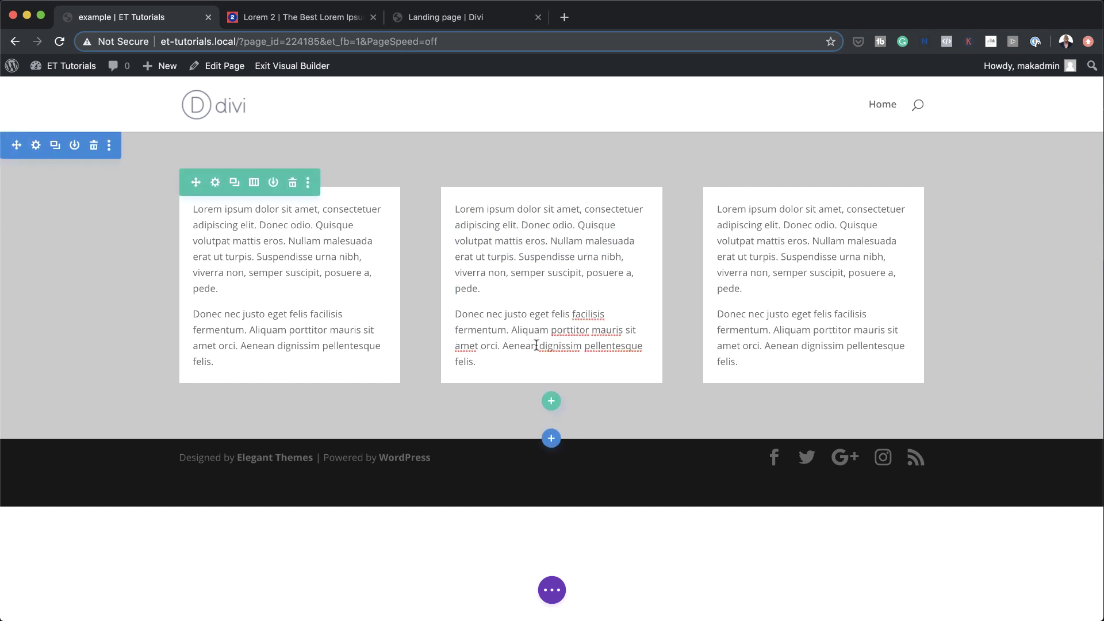
key("super+v")
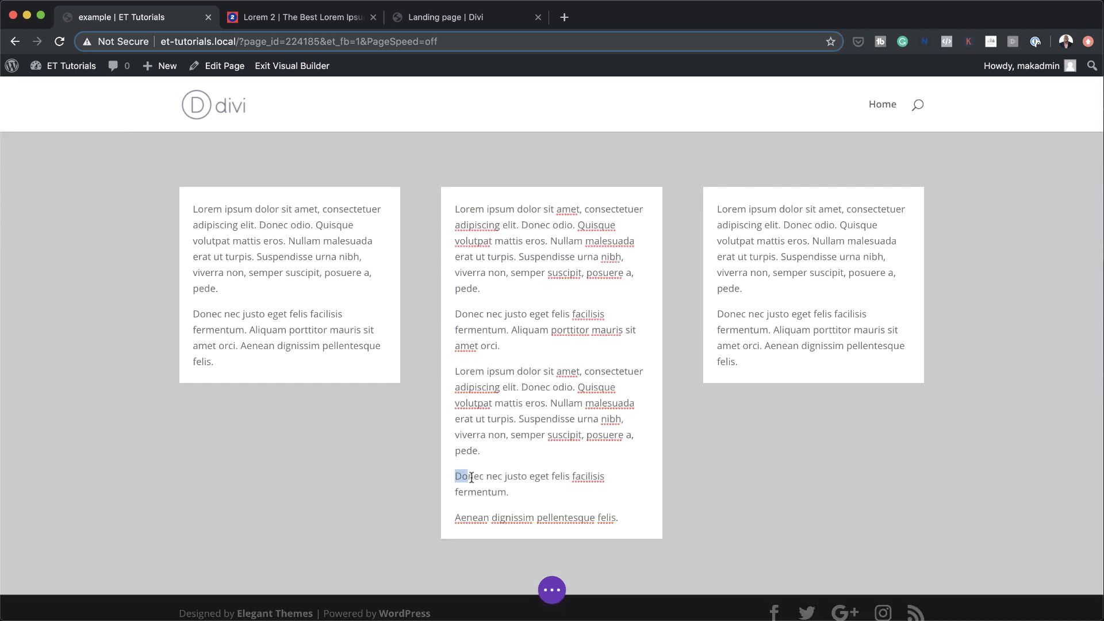
left_click_drag(454, 476, 642, 522)
key("BackSpace")
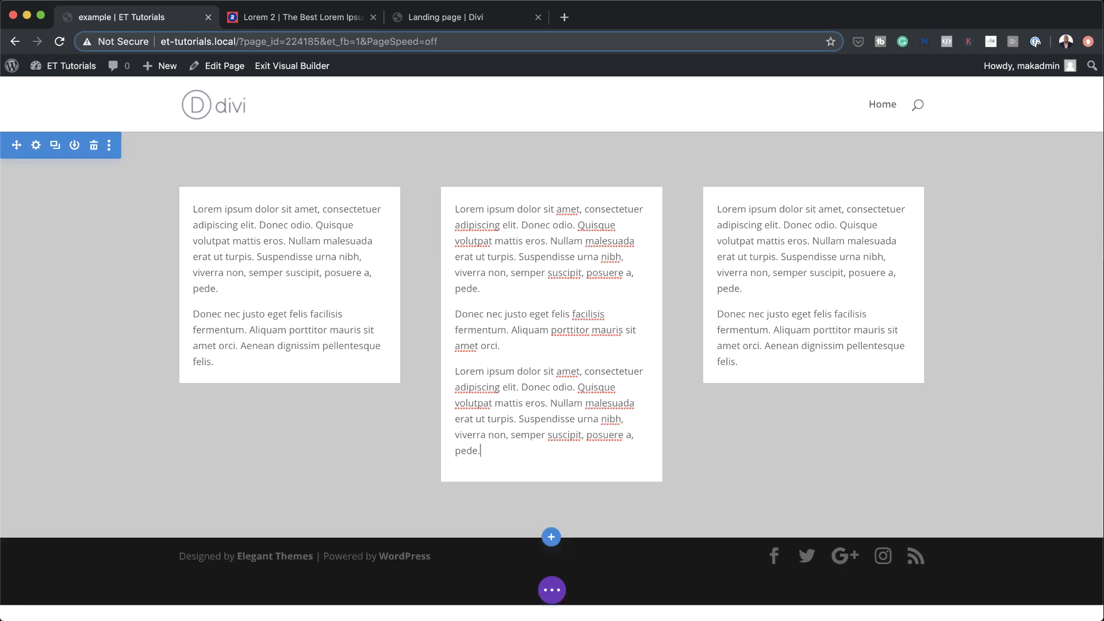
left_click(764, 345)
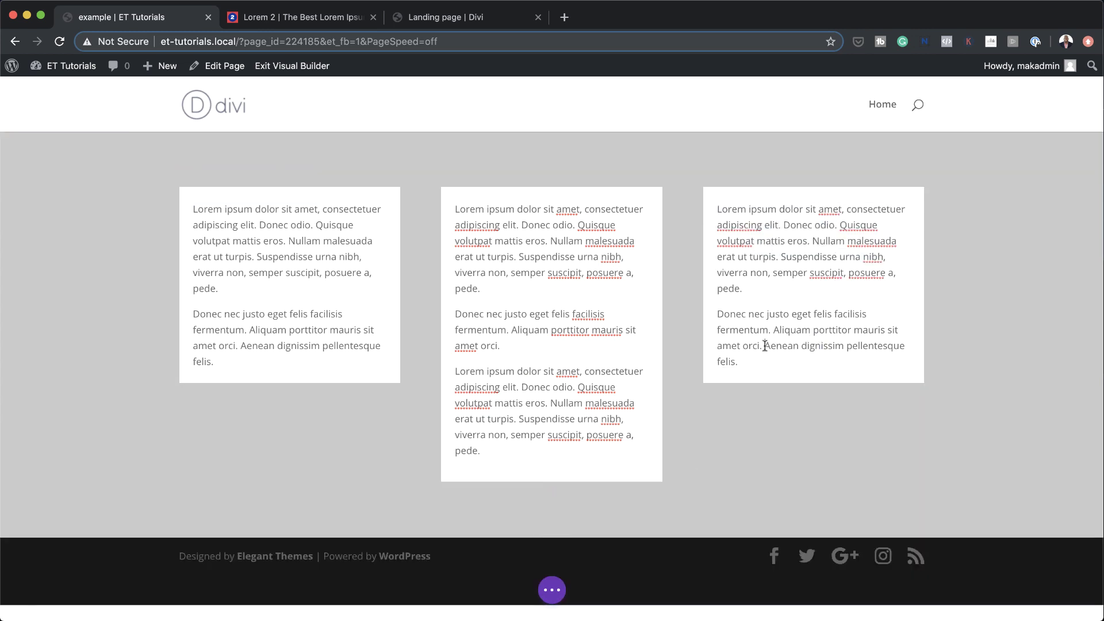
key("super+v")
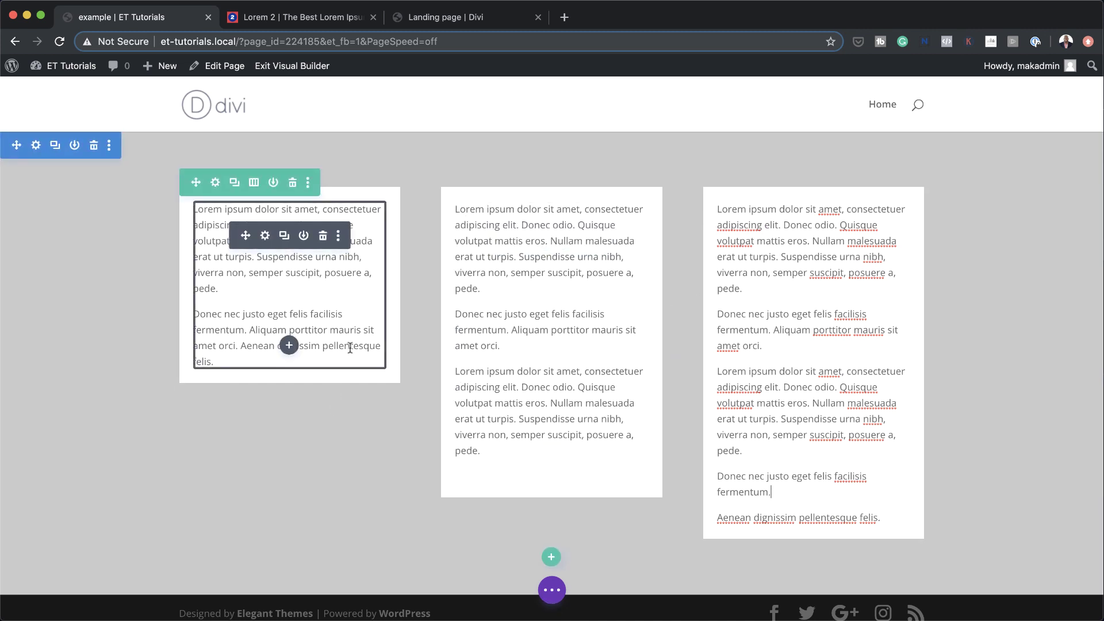
Try Equalize Column Heights in the row's sizing options, turn it back off and save the row settings
left_click(216, 183)
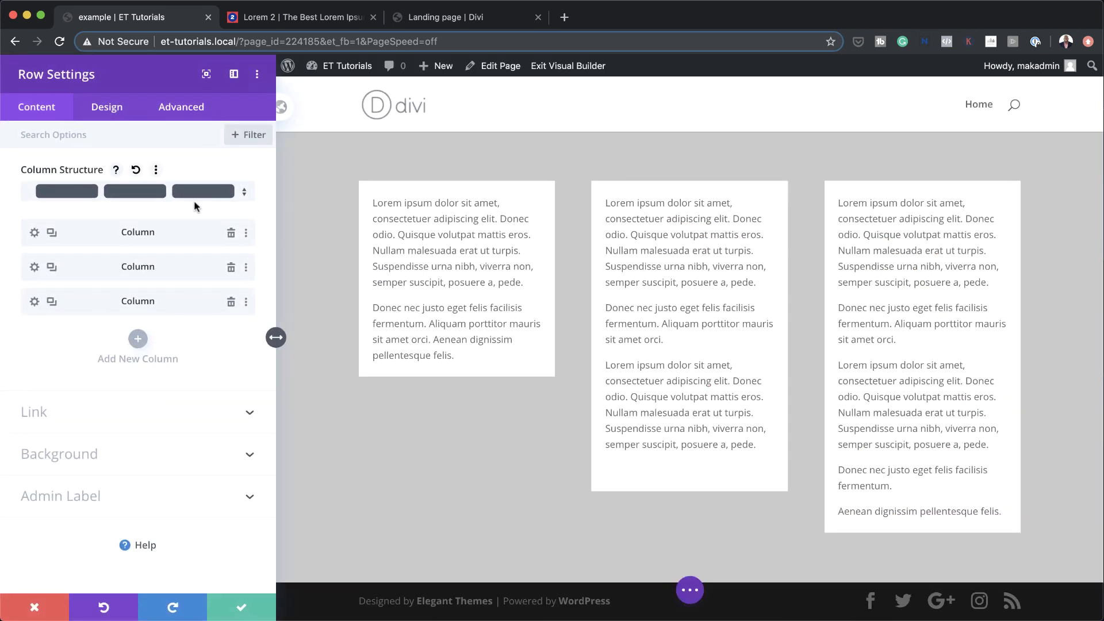
left_click(107, 108)
left_click(52, 172)
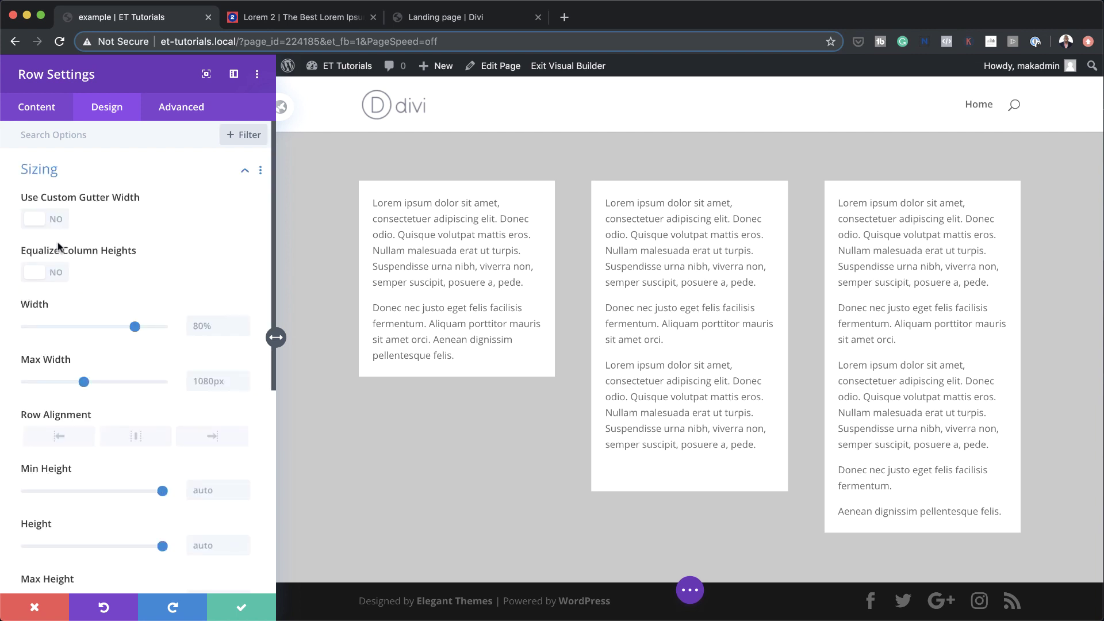
left_click(58, 275)
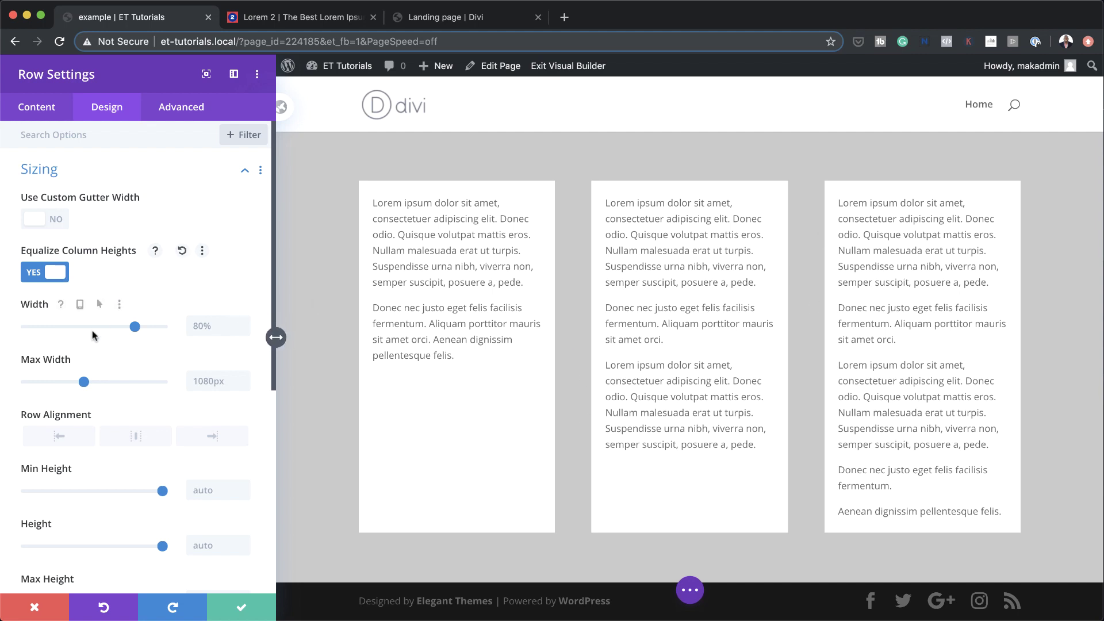
left_click(34, 273)
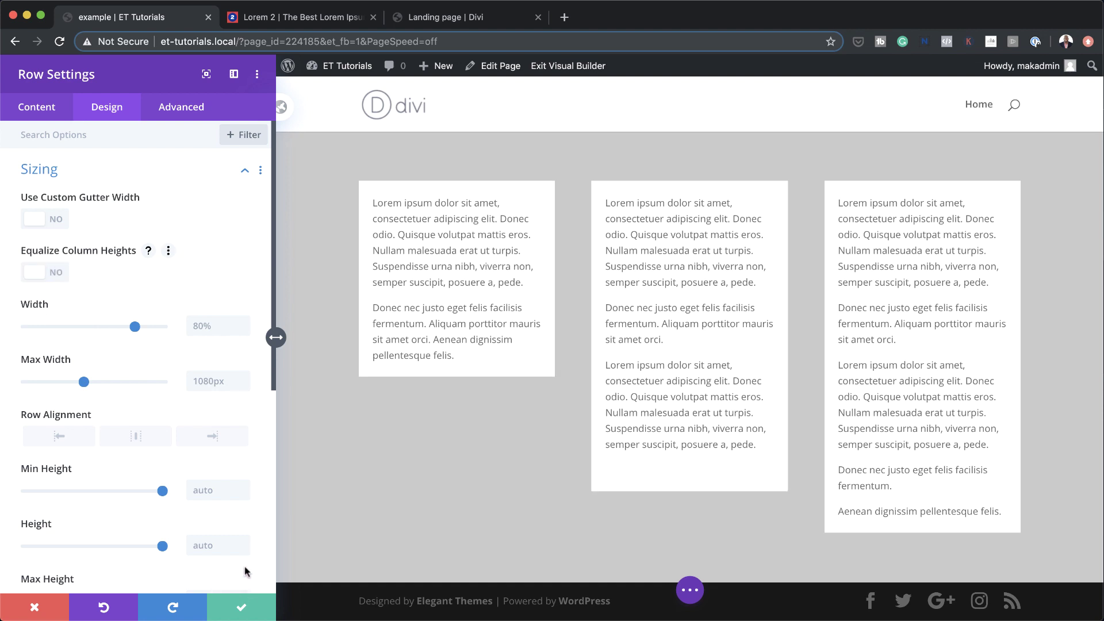
left_click(245, 608)
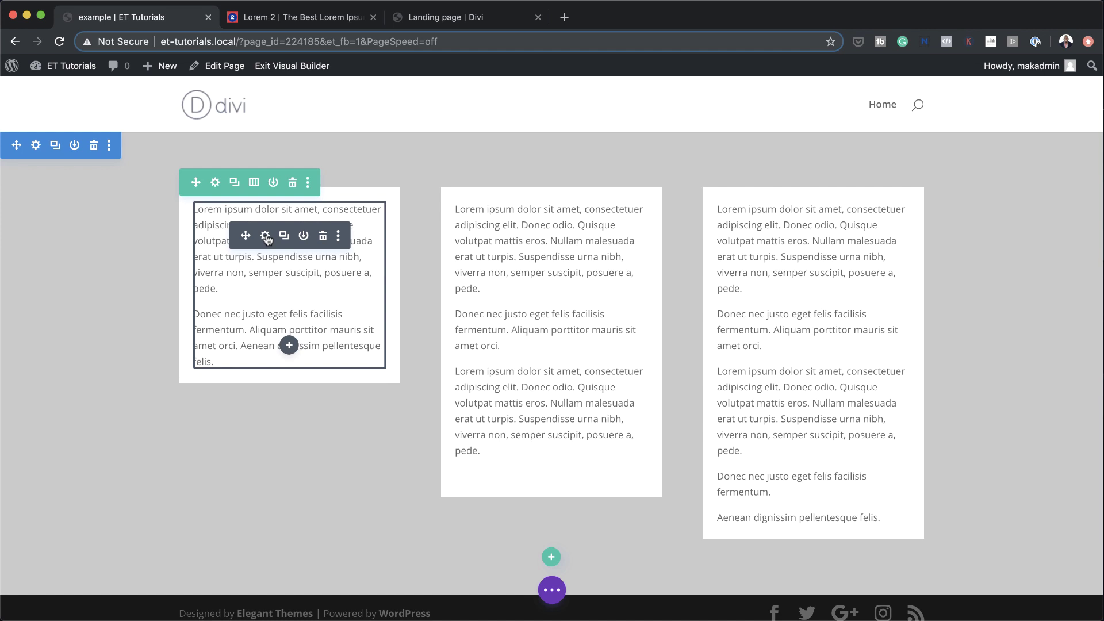
Set the height of the first column's text module to 400px and increase it to 518px
left_click(265, 237)
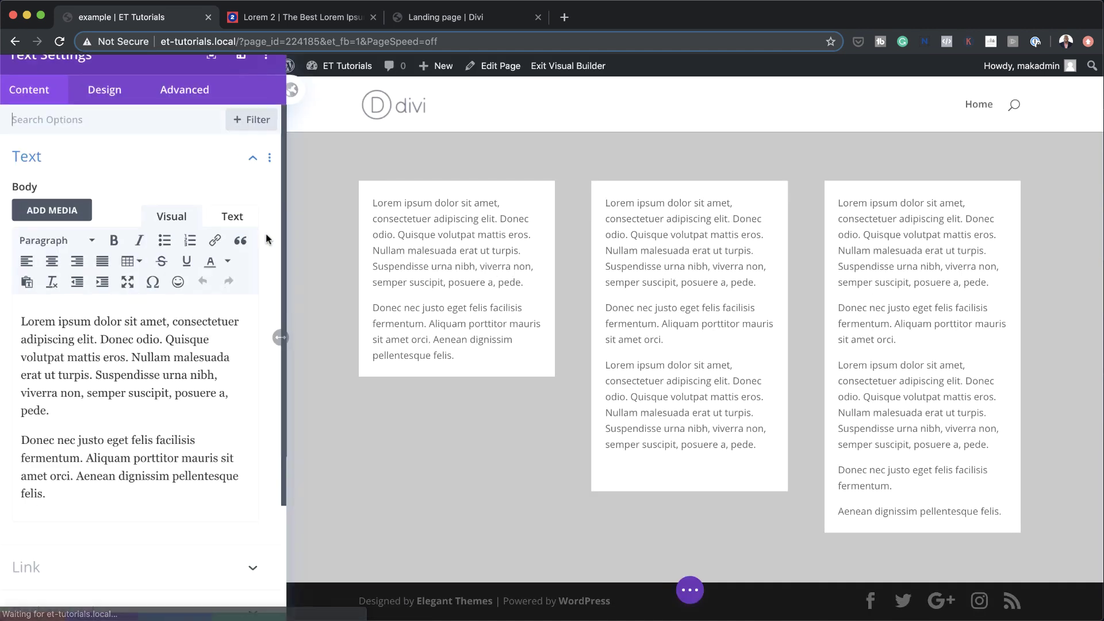
left_click(110, 109)
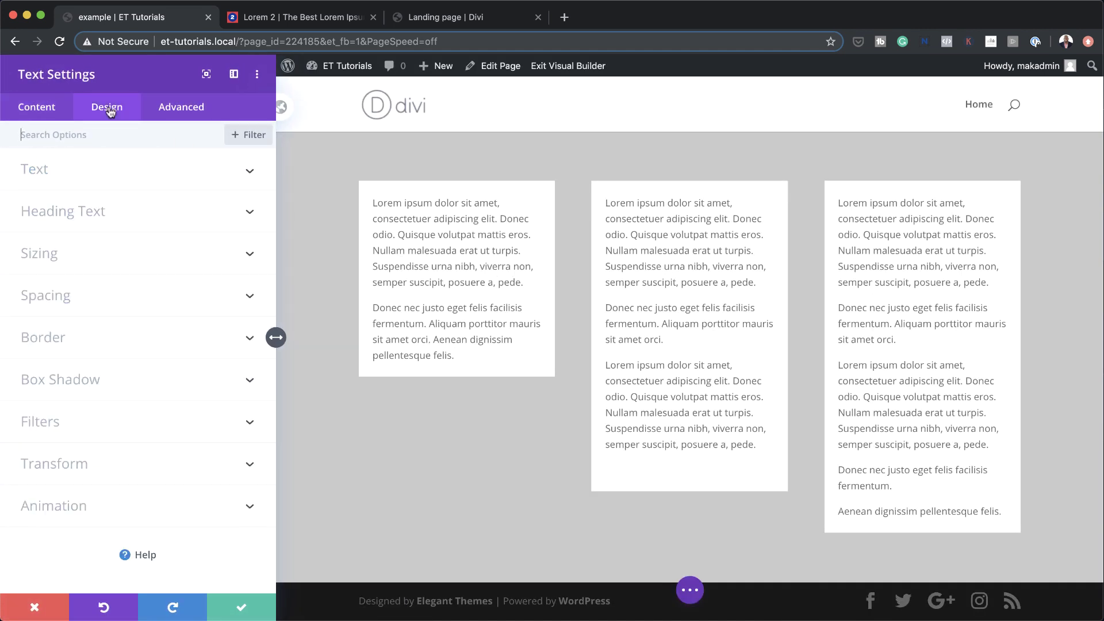
left_click(75, 257)
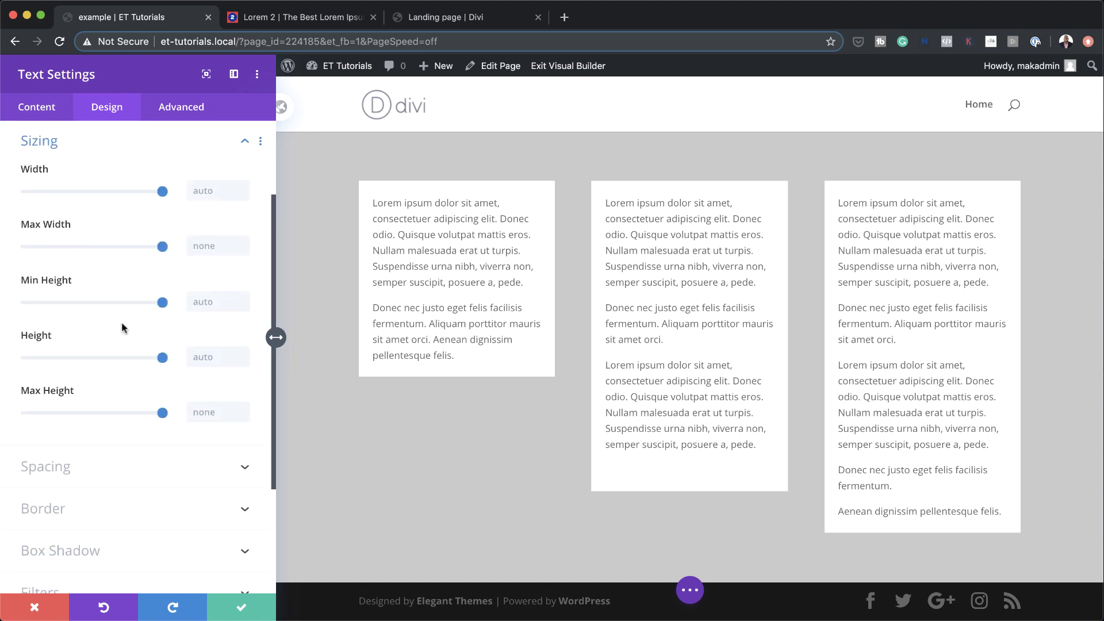
left_click(199, 357)
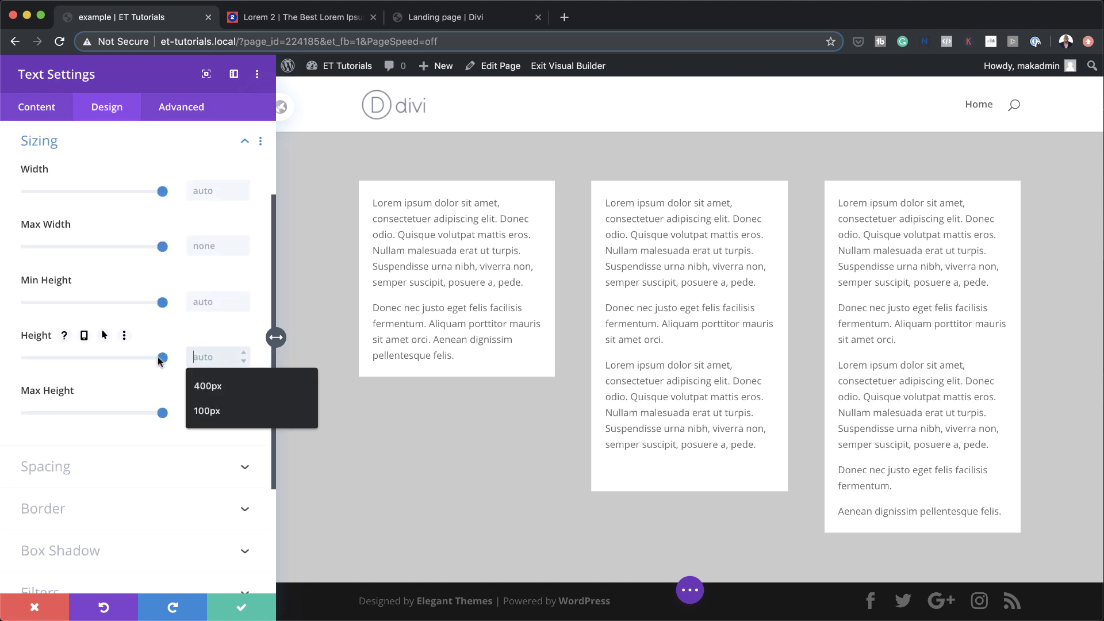
left_click(207, 385)
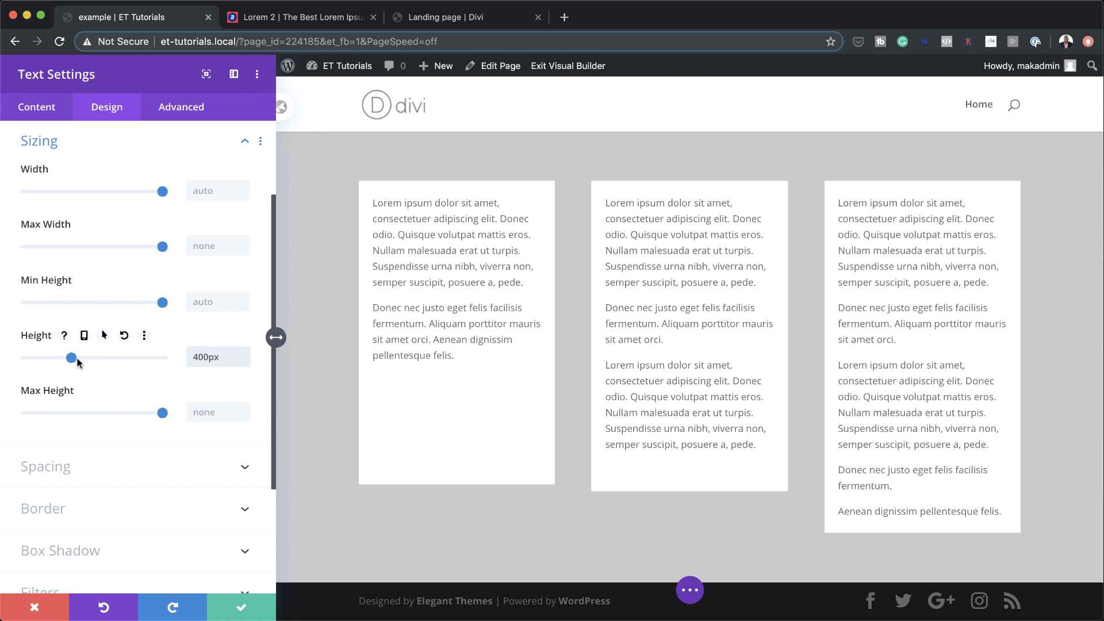
left_click_drag(71, 359, 91, 361)
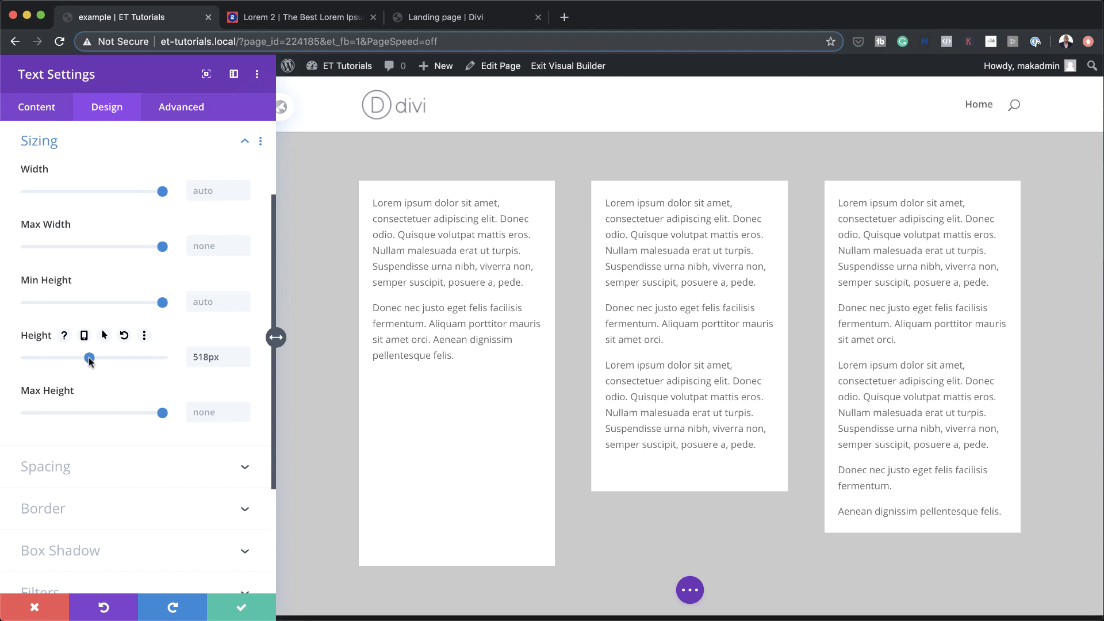
Copy the first column's text module height and save it, apply the same 518px height to the second column's text module and save
double_click(223, 358)
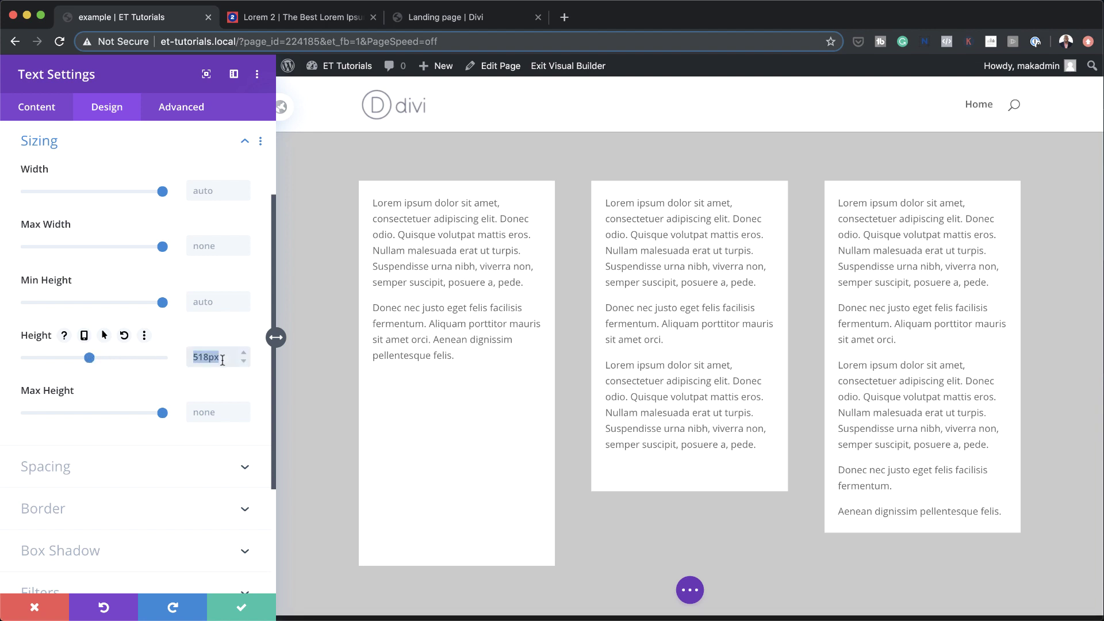
left_click(242, 605)
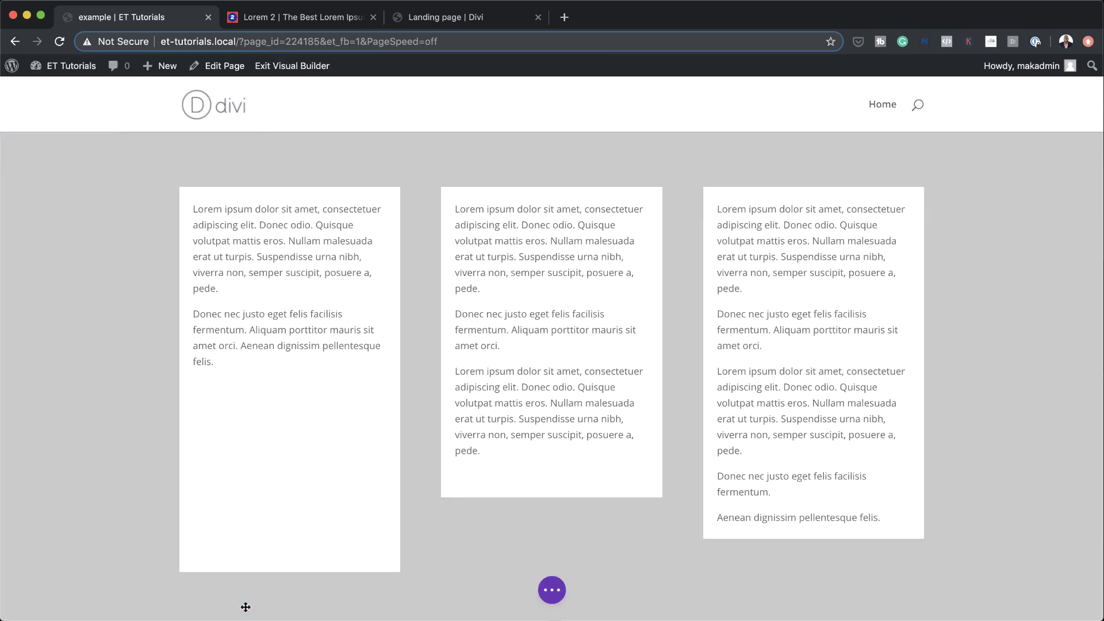
left_click(531, 236)
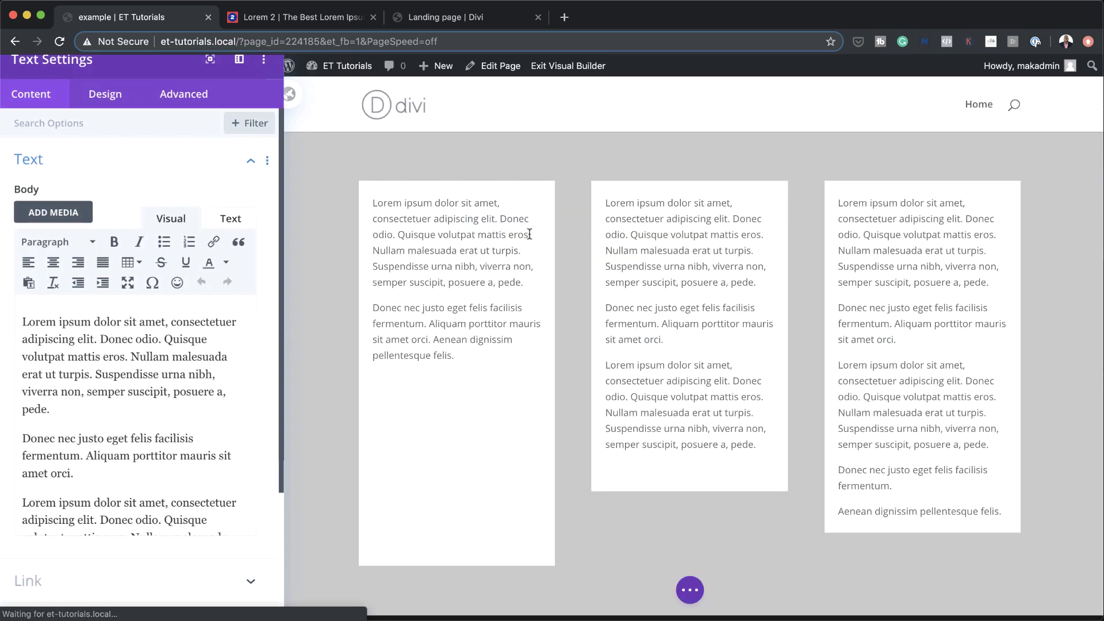
left_click(115, 109)
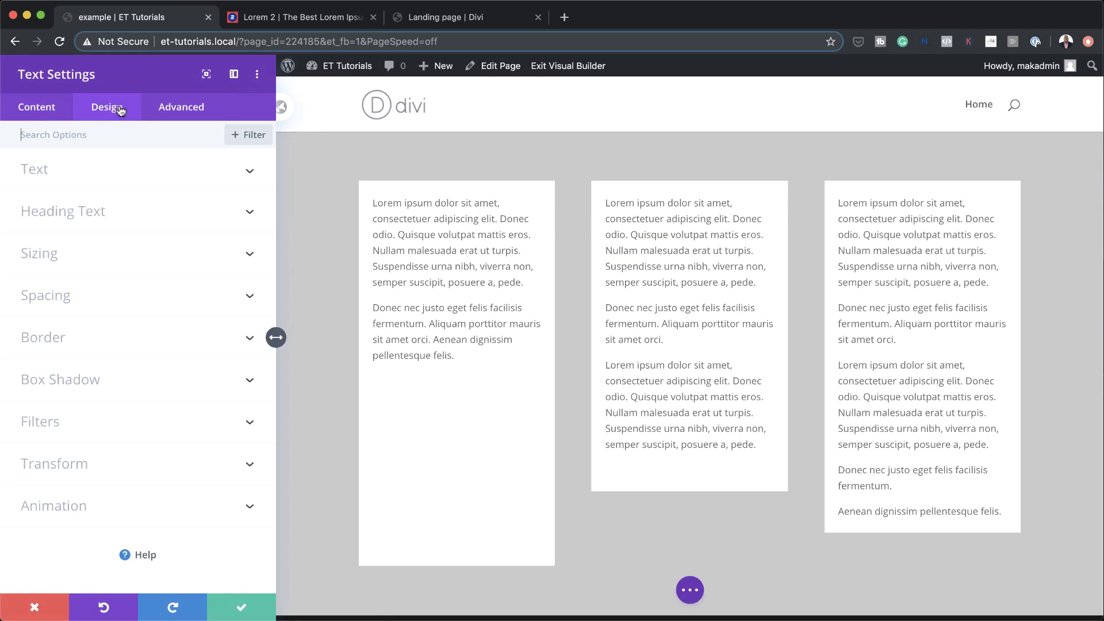
left_click(70, 258)
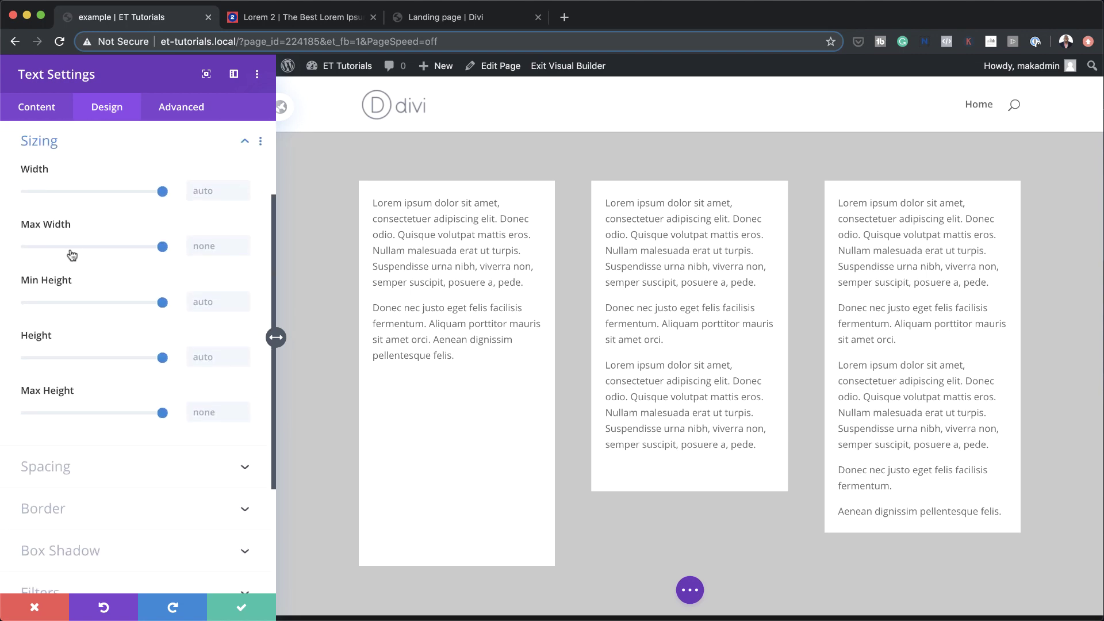
left_click(198, 357)
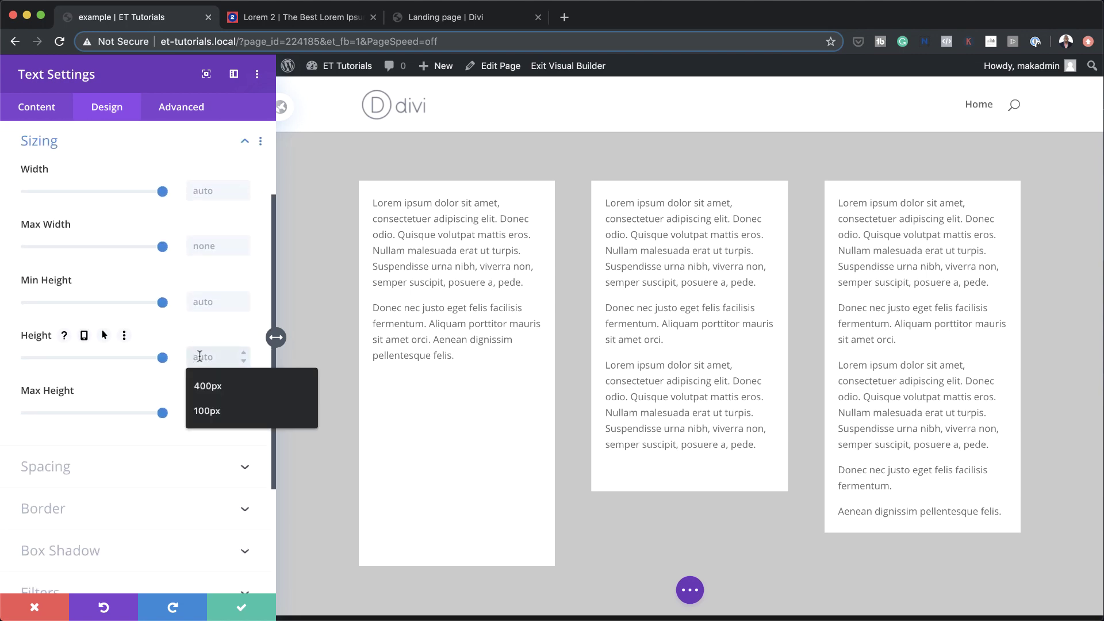
type("518px")
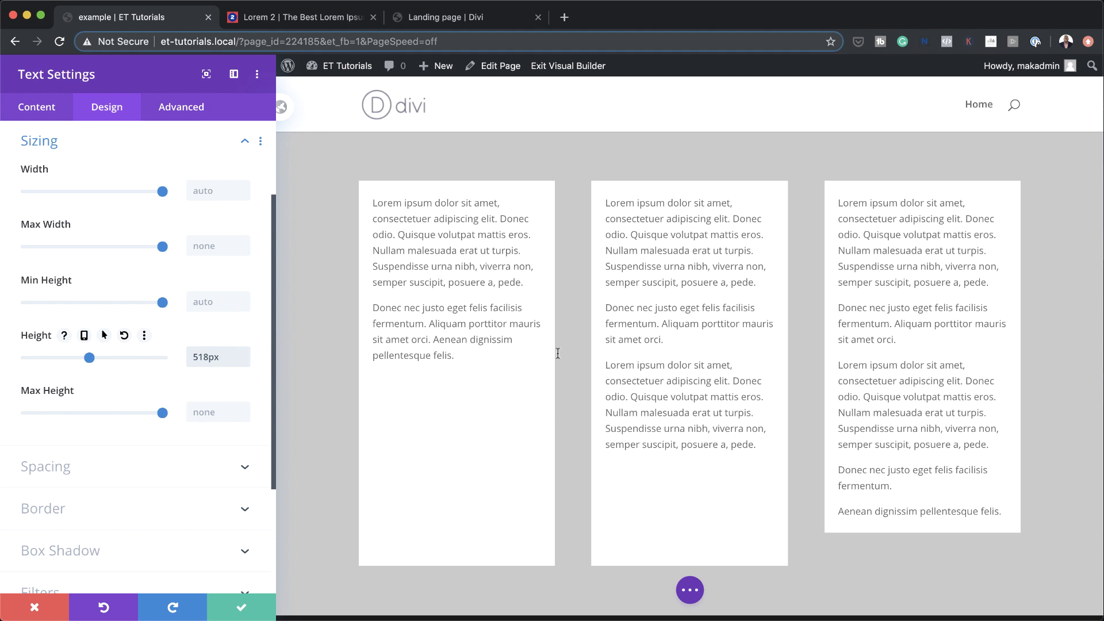
left_click(241, 604)
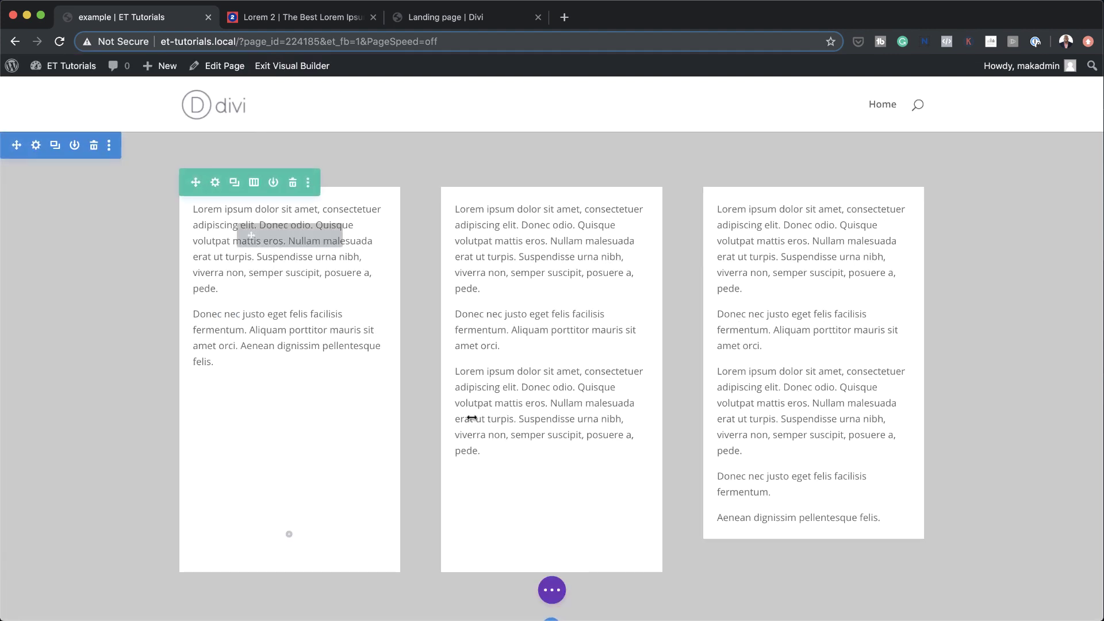
Set the height of the third column's text module to 518px in its sizing options
left_click(789, 236)
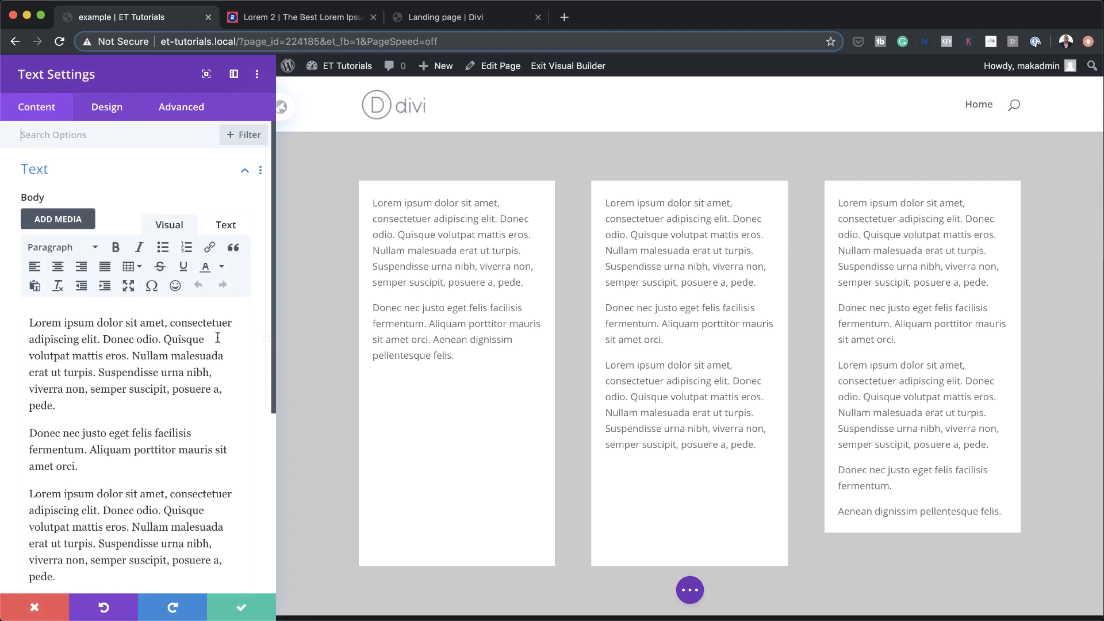
left_click(107, 107)
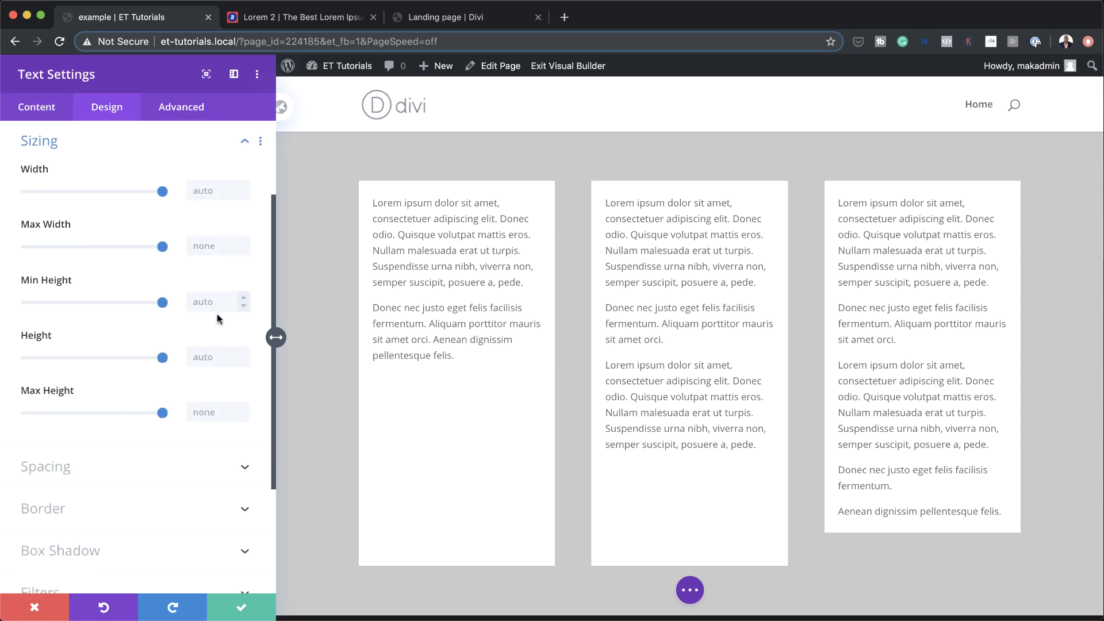
left_click(217, 356)
type("518px")
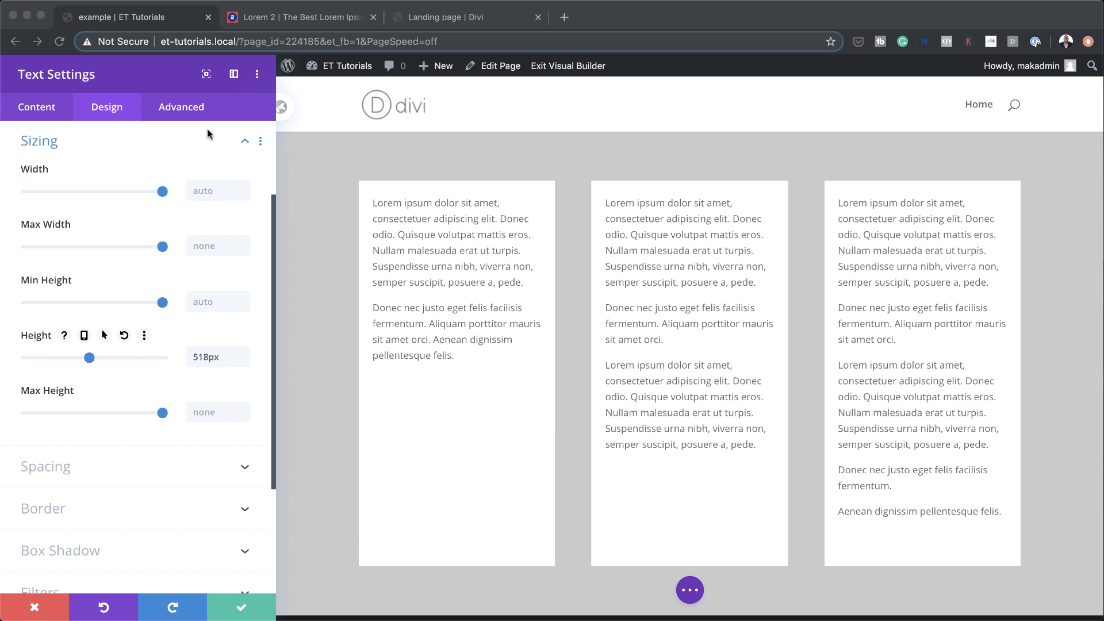
Add "display: flex; flex-wrap: wrap; align-content: center;" as Main Element custom CSS to the third column's text module and save
left_click(193, 110)
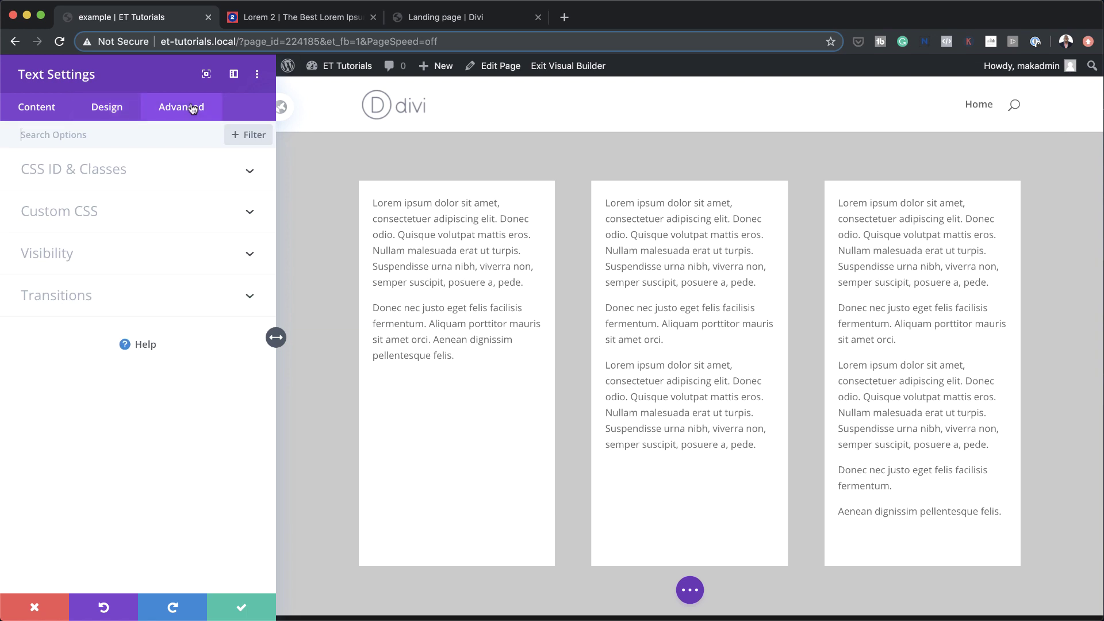
left_click(88, 214)
left_click(78, 314)
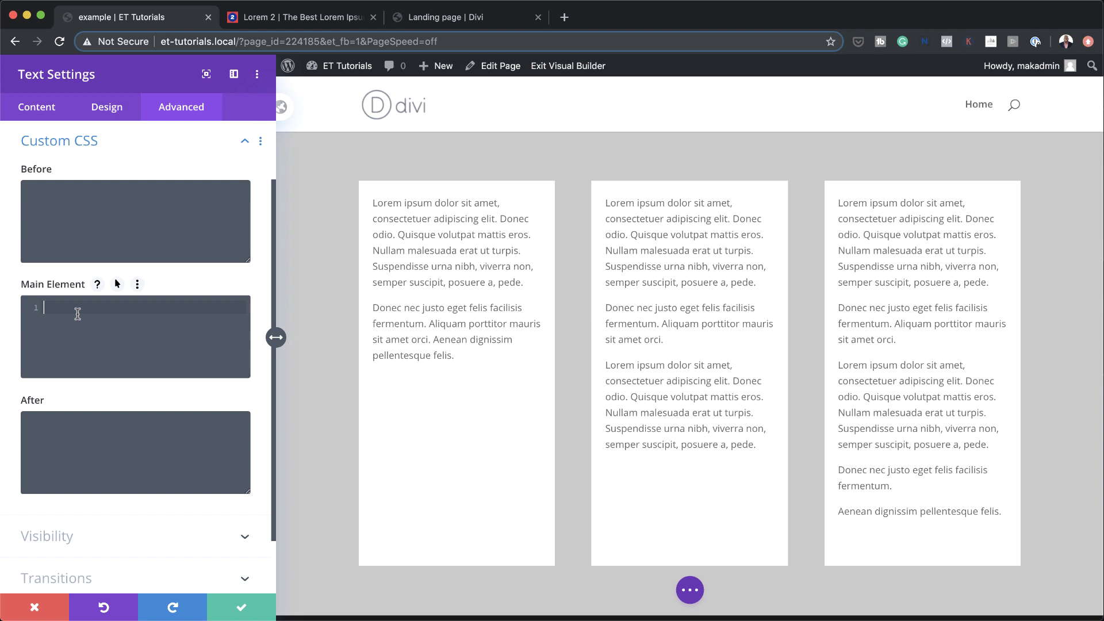
type("display: flex; flex-wrap: wrap; align-content: center;")
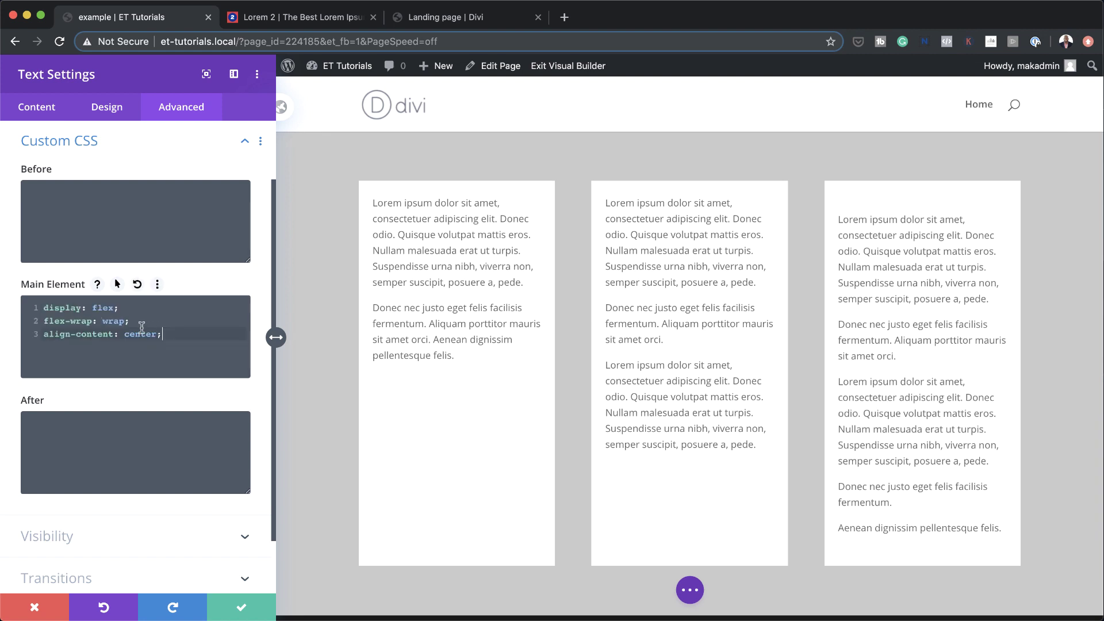
left_click(243, 611)
Add "display: flex; flex-wrap: wrap; align-content: center;" as Main Element custom CSS to the first column's text module and save
left_click(264, 237)
left_click(195, 108)
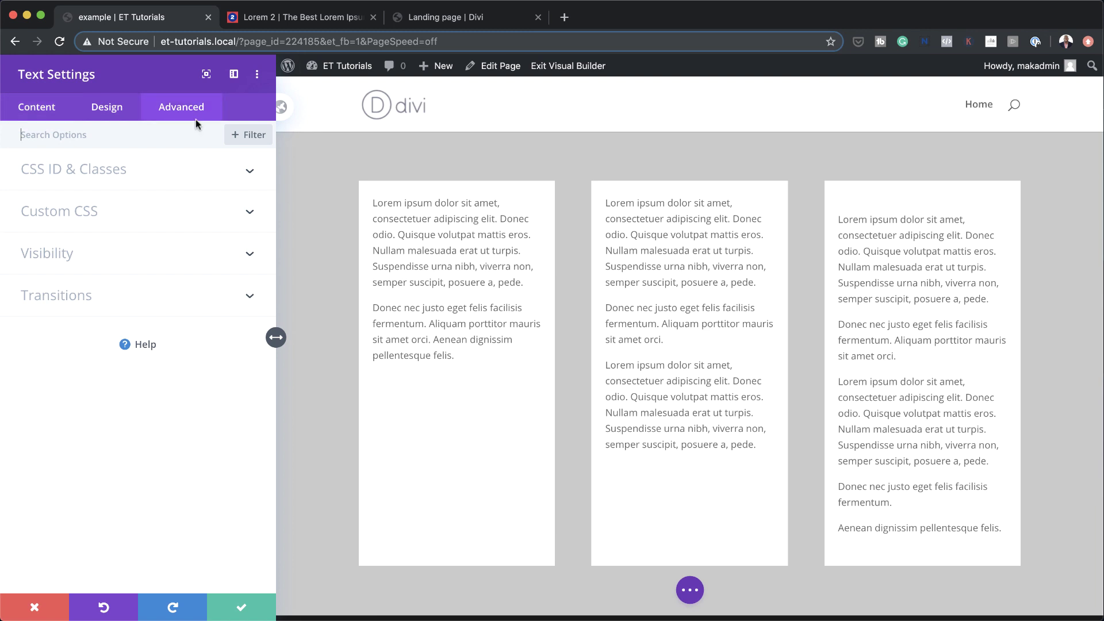
left_click(111, 212)
left_click(86, 307)
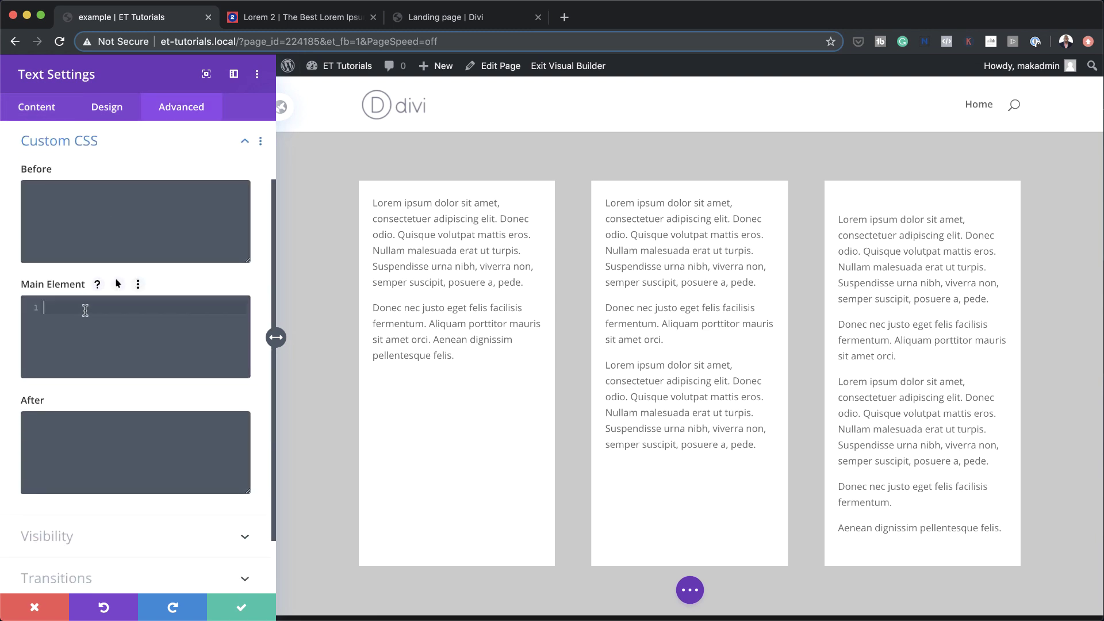
type("display: flex; flex-wrap: wrap; align-content: center;")
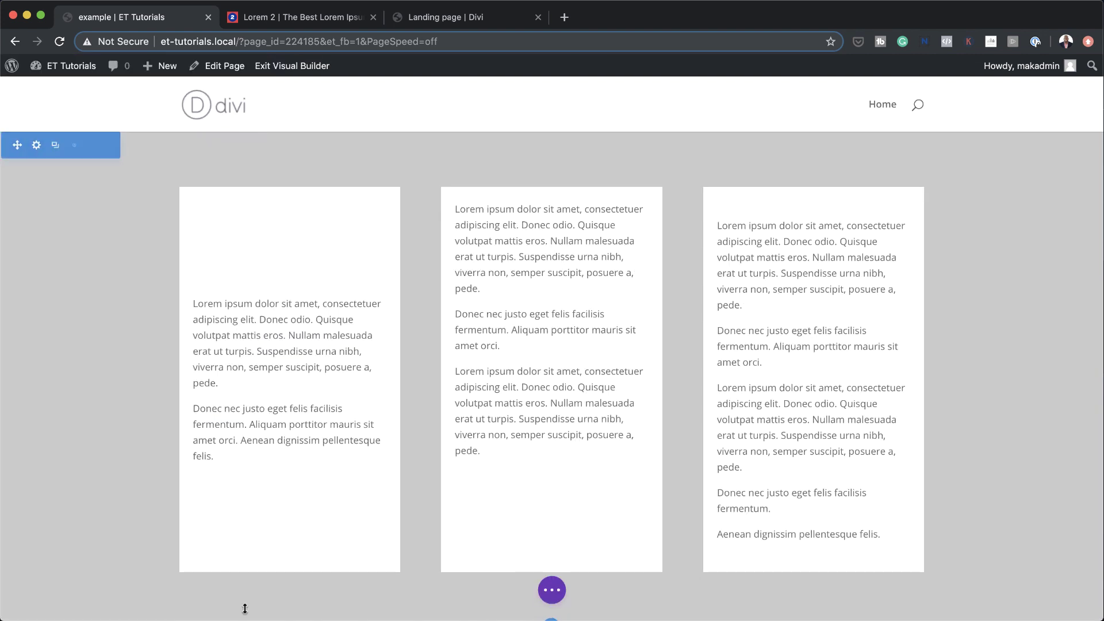
left_click(242, 607)
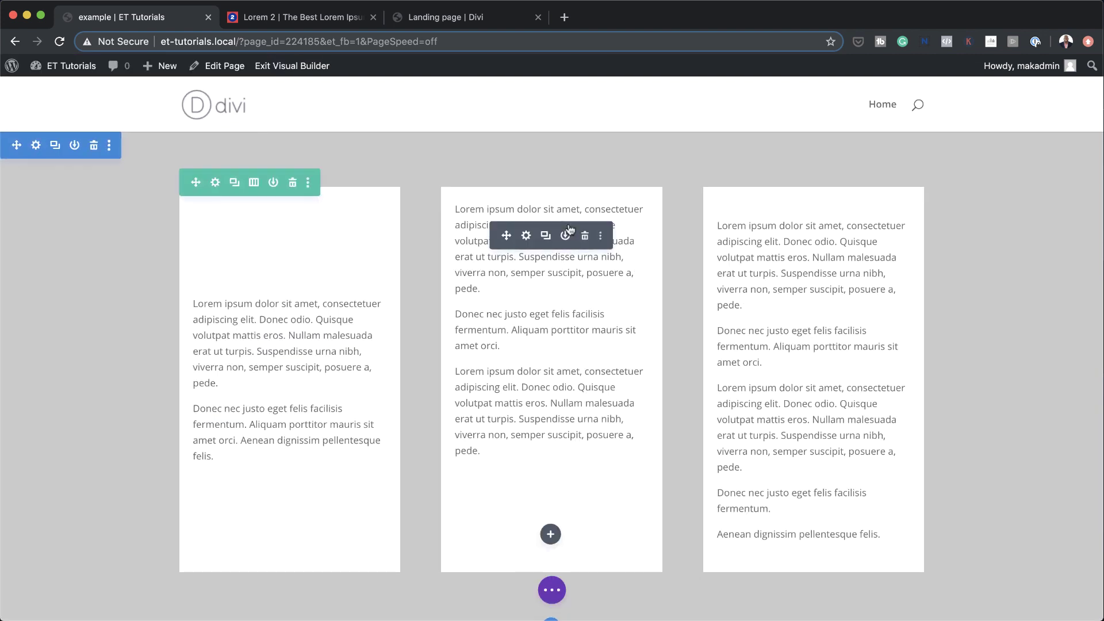
Add "display: flex; flex-wrap: wrap; align-content: center;" as Main Element custom CSS to the second column's text module and save
left_click(527, 236)
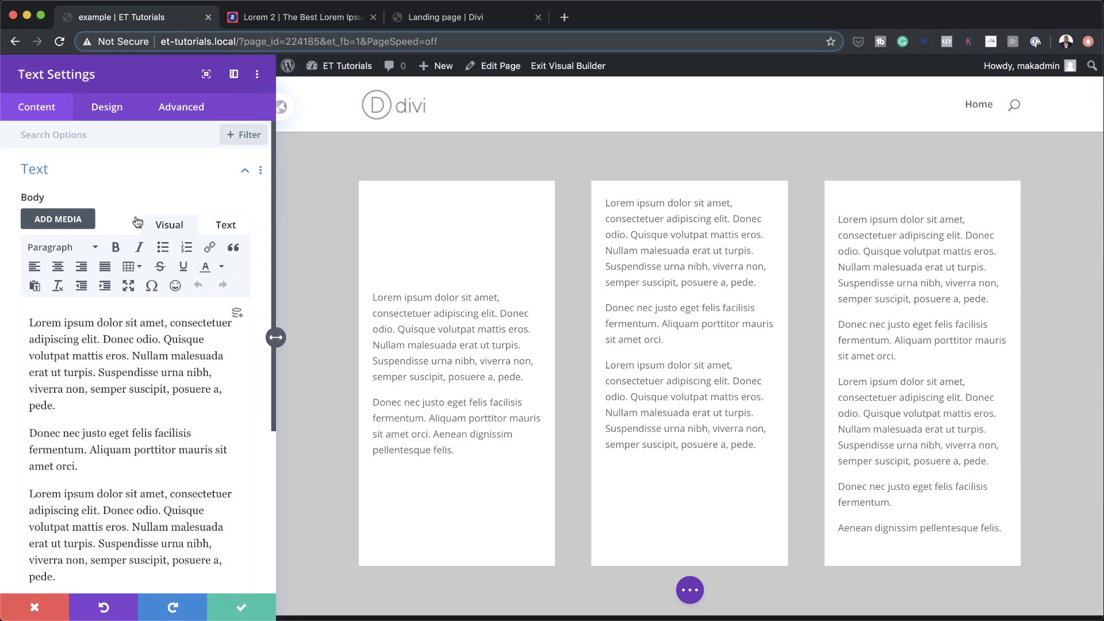
left_click(194, 109)
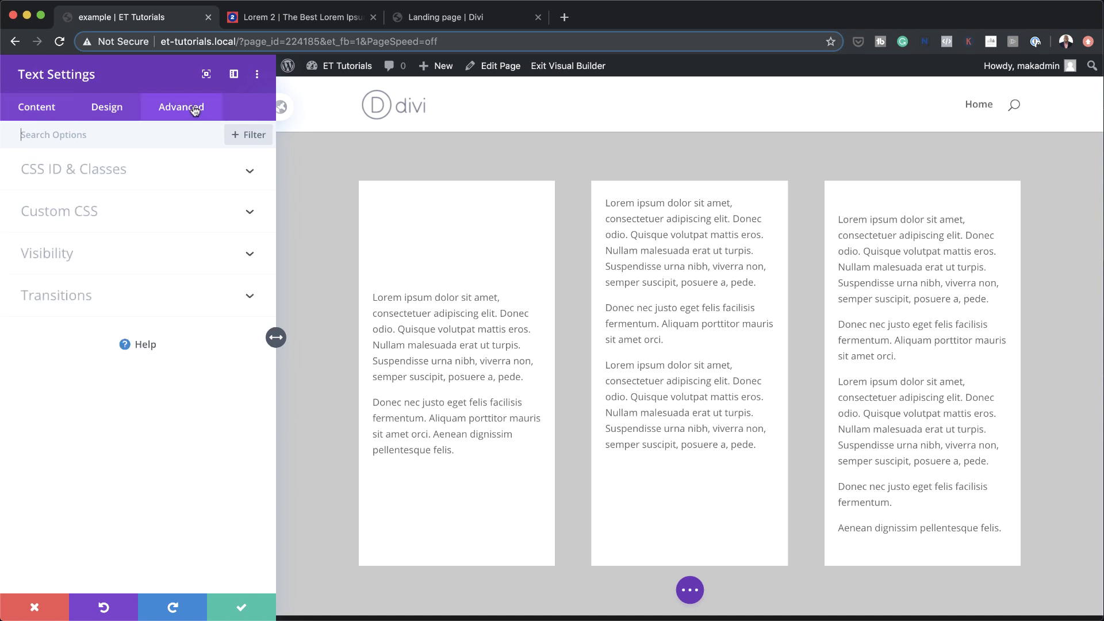
left_click(77, 211)
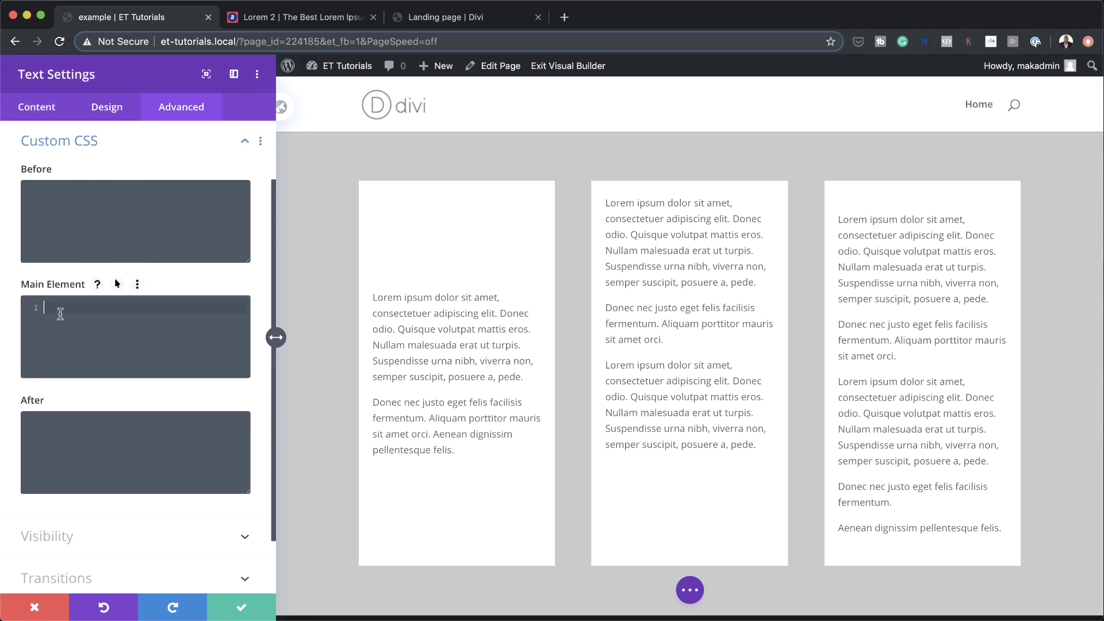
type("display: flex; flex-wrap: wrap; align-content: center;")
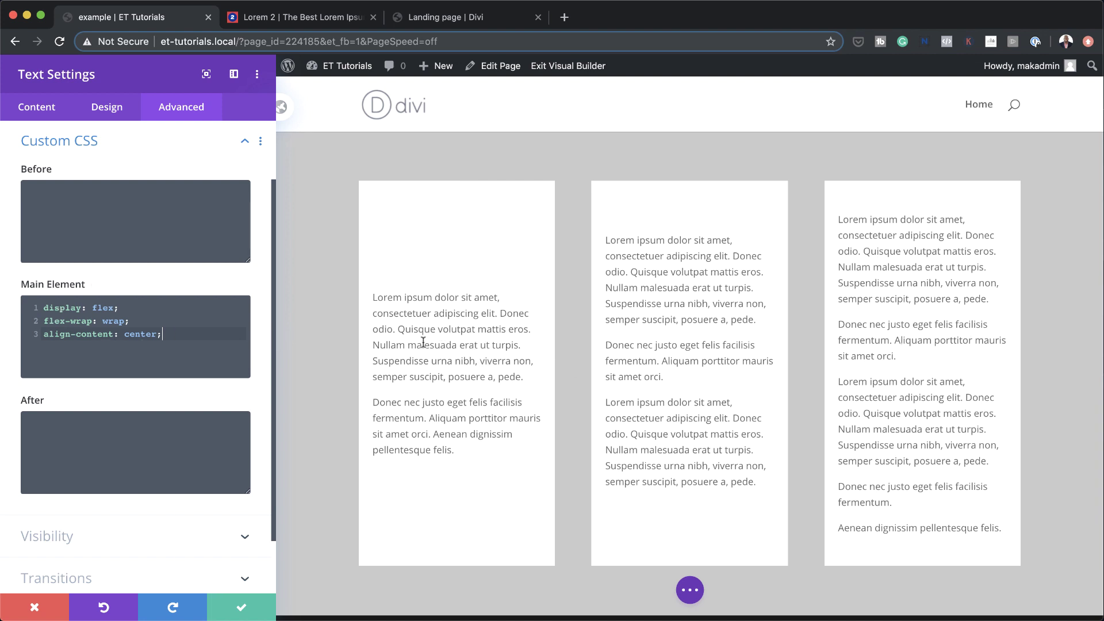
left_click(242, 607)
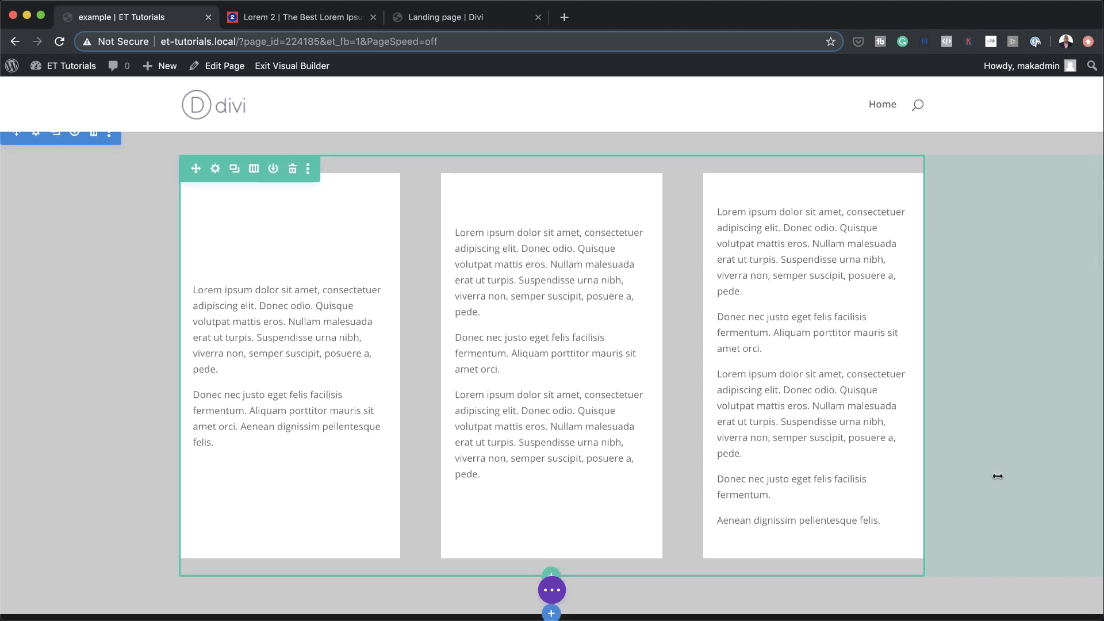
Add a new single-column row with a text module below the three-column row
scroll(998, 476, "down", 2)
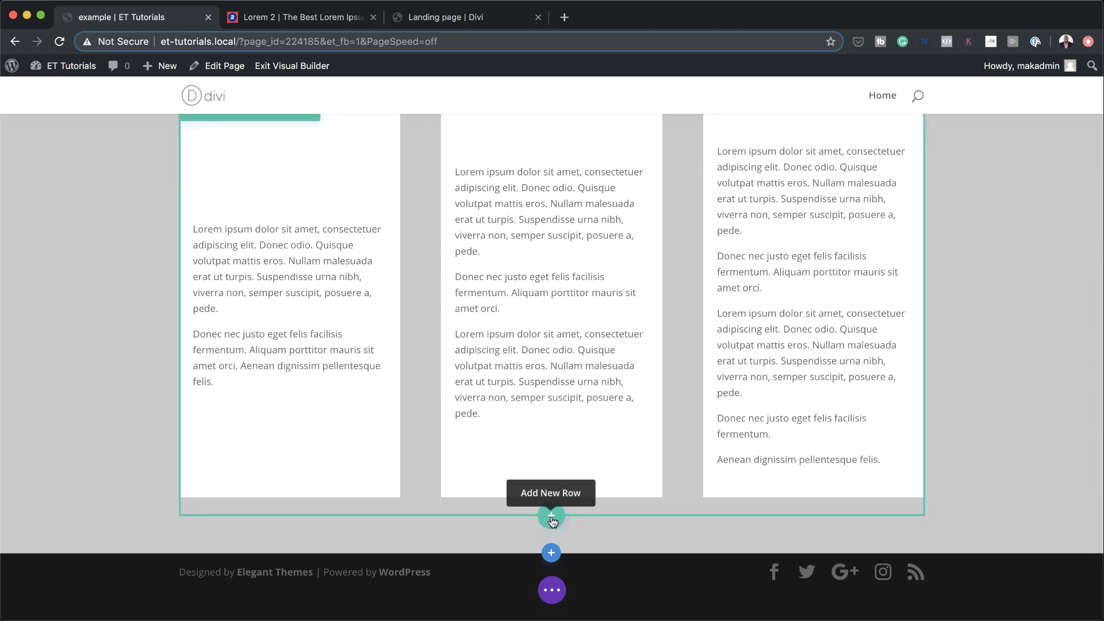
left_click(551, 517)
left_click(483, 302)
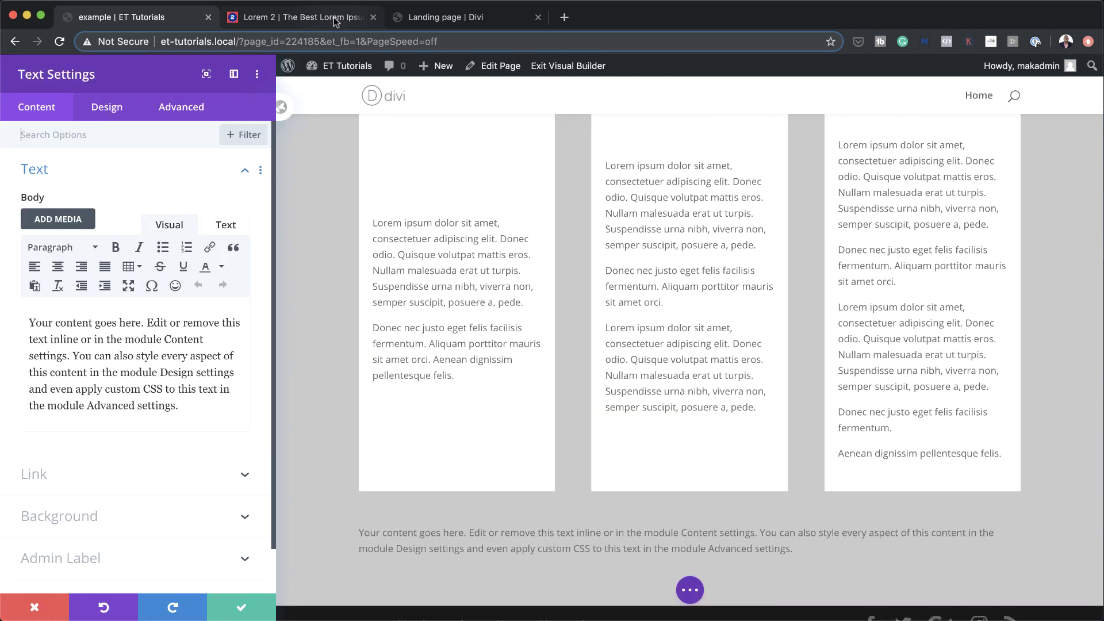
Replace the new text module's placeholder body with all five short paragraphs copied from the Lorem 2 website
left_click(338, 18)
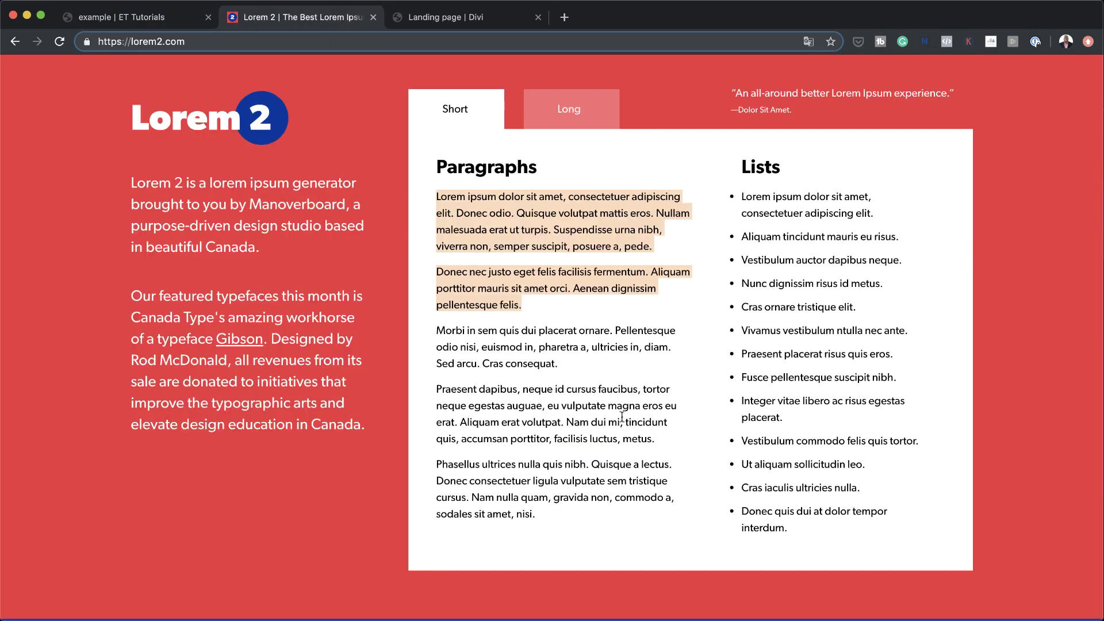
left_click_drag(551, 519, 437, 194)
key("super+c")
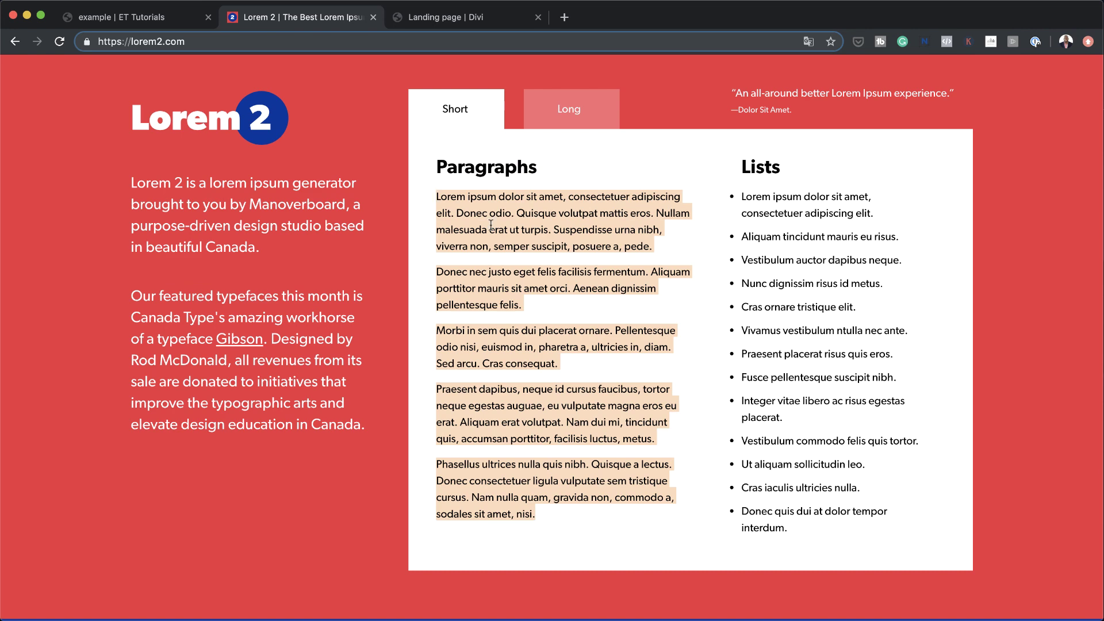
key("super+1")
left_click_drag(179, 406, 25, 318)
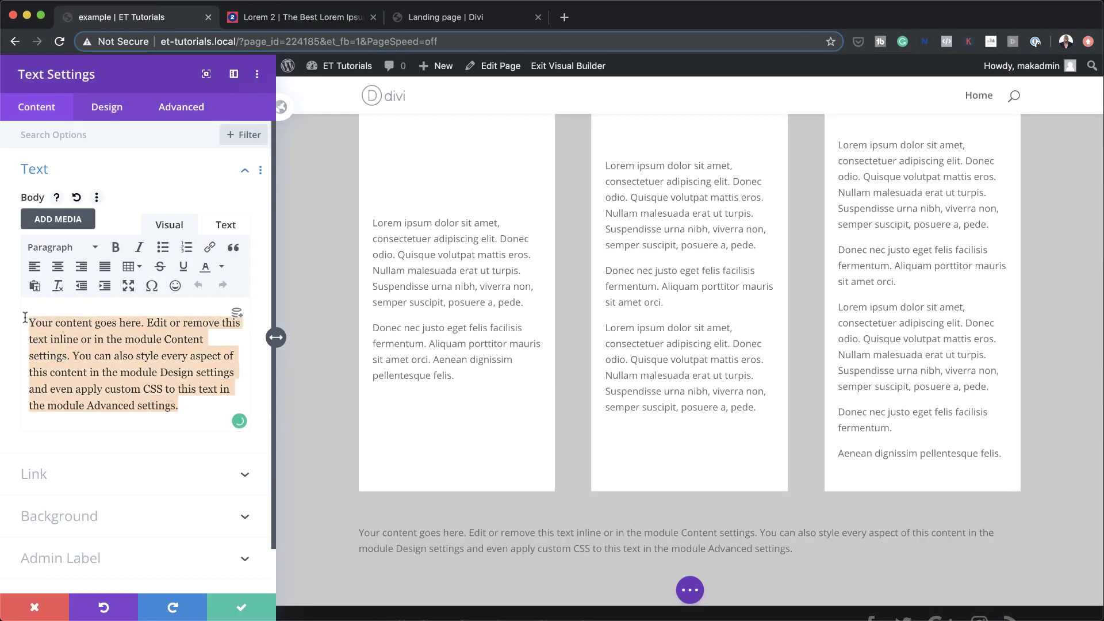
key("super+v")
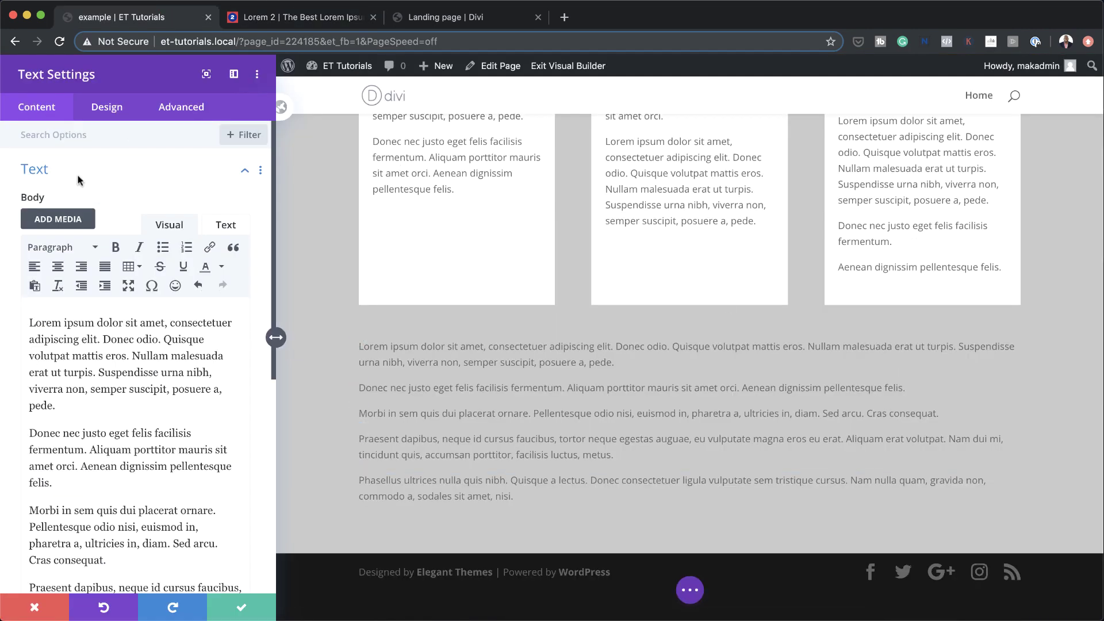
Give the new full-width text module a white background color
scroll(80, 180, "down", 10)
left_click(86, 468)
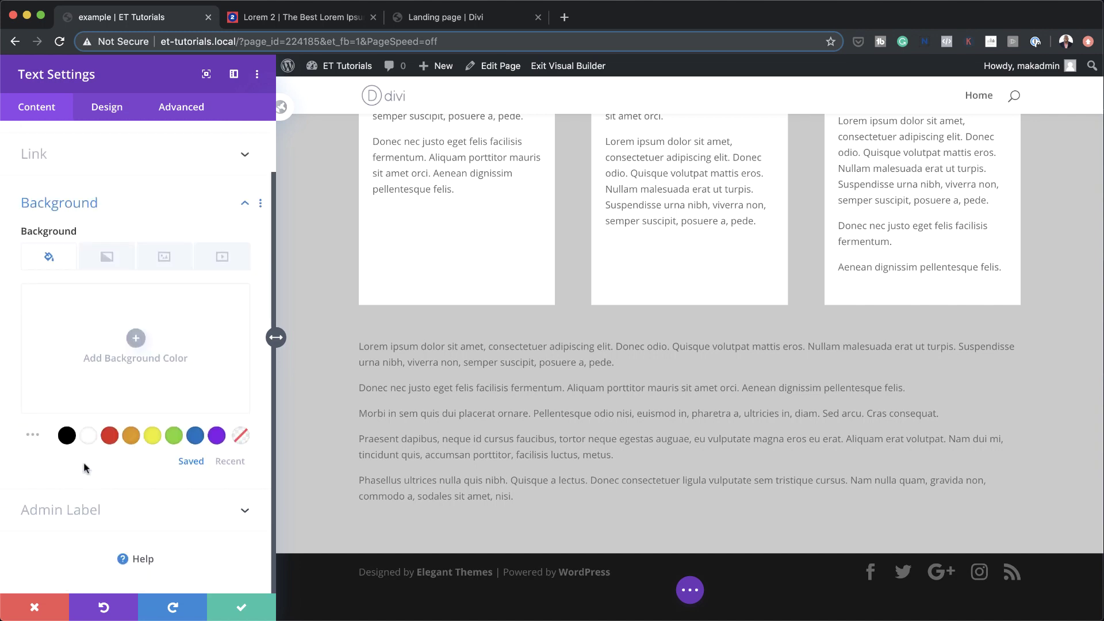
left_click(88, 436)
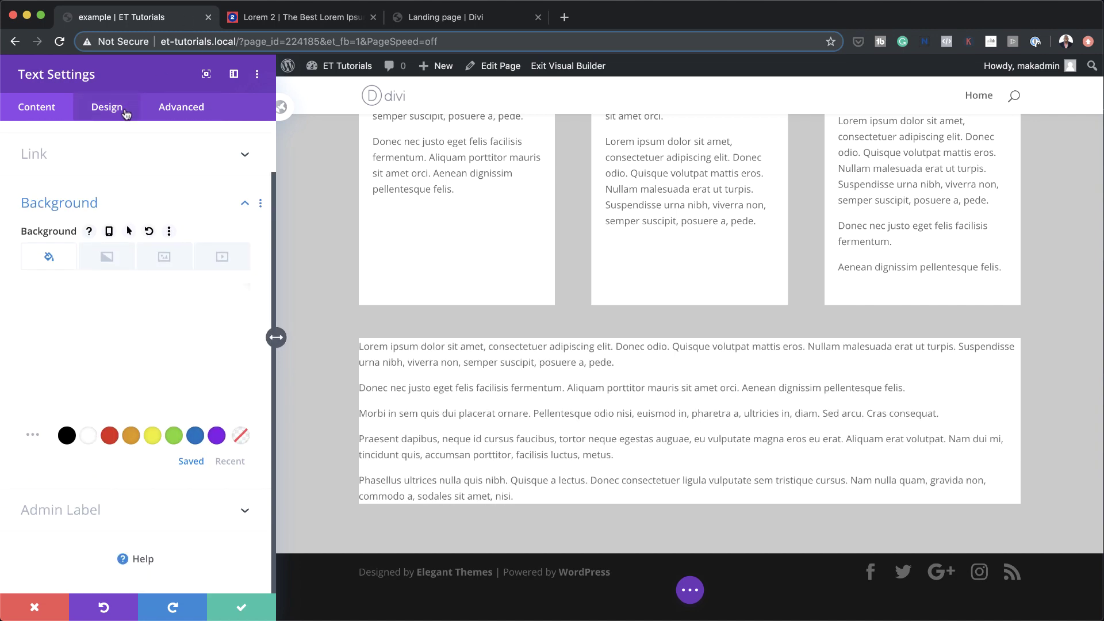
Set the new text module's padding to 20px on all four sides, linking top with bottom and left with right
left_click(107, 108)
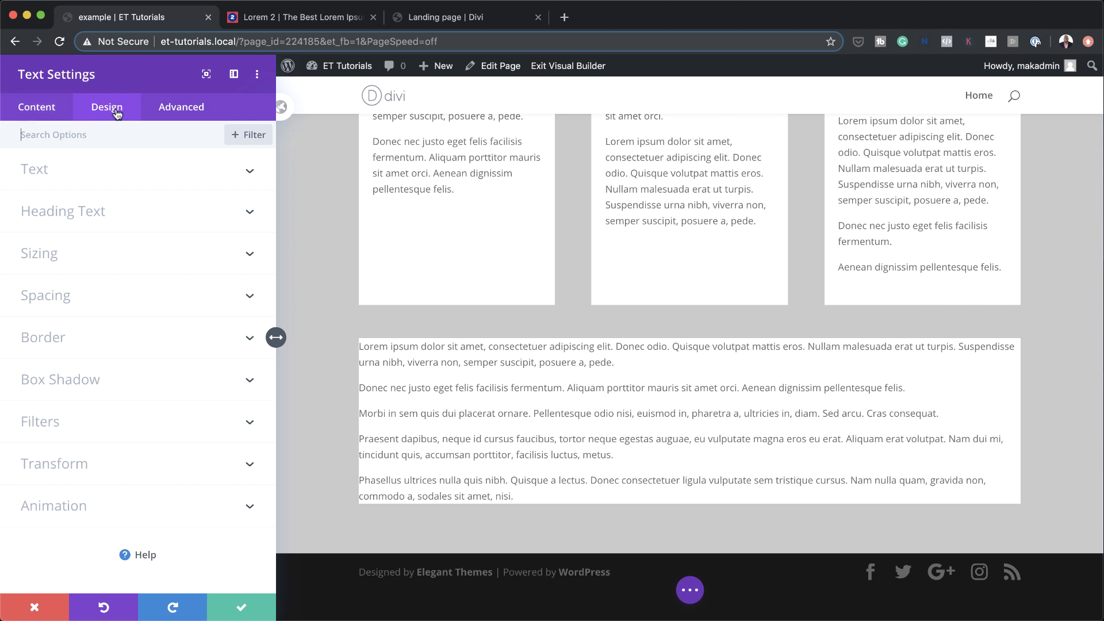
left_click(87, 285)
left_click(39, 274)
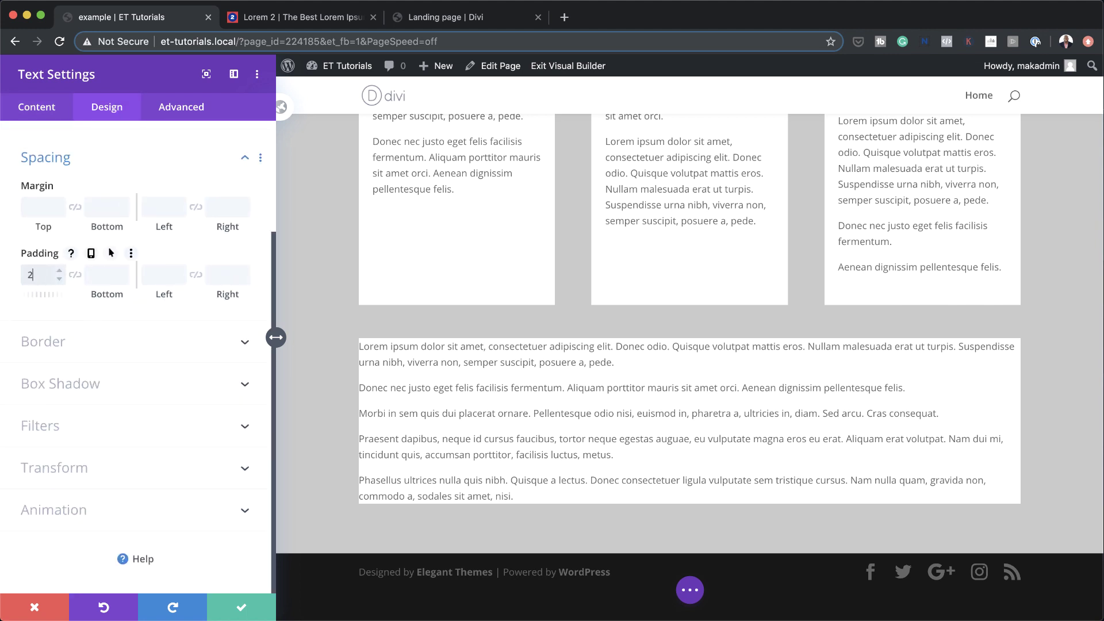
left_click(75, 275)
left_click(158, 274)
left_click(196, 274)
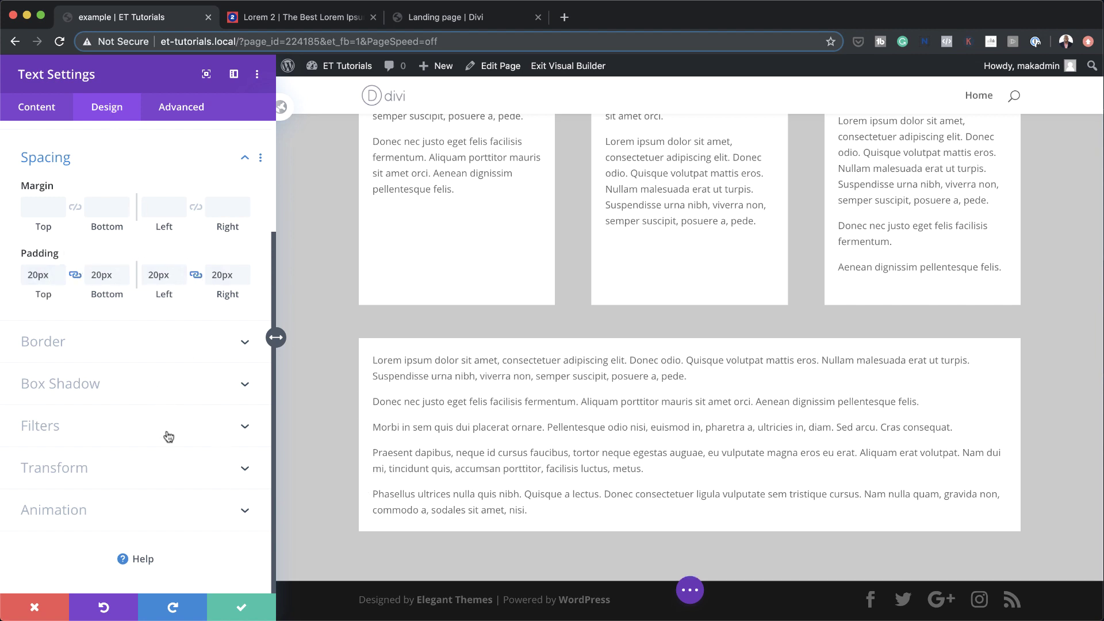
Set the full-width text module's height to 148px in its sizing options
scroll(168, 433, "up", 3)
left_click(63, 255)
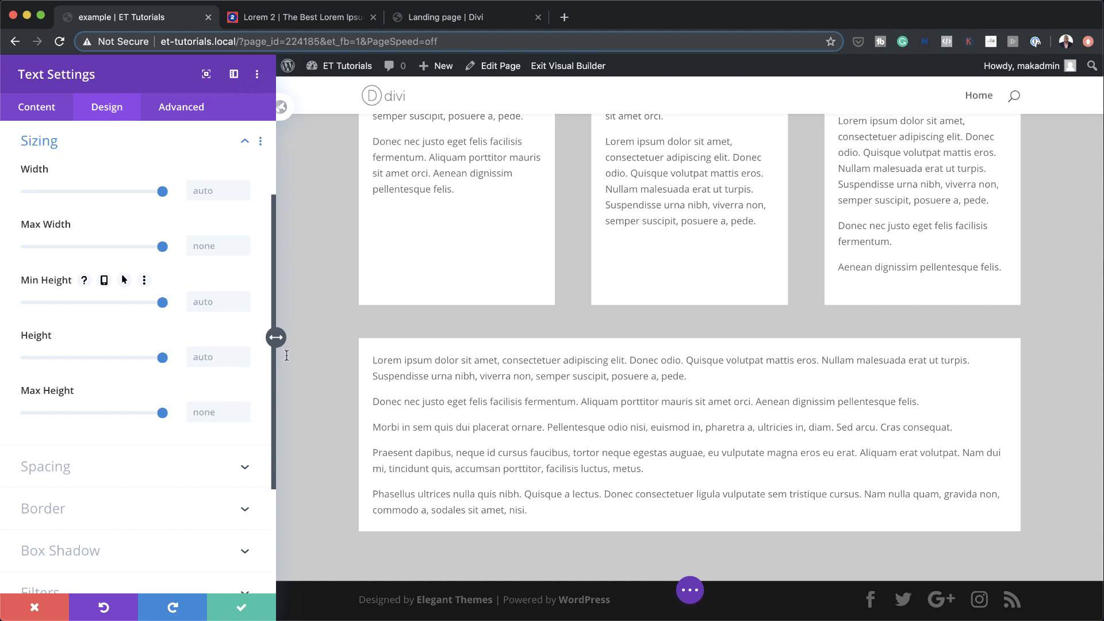
left_click(158, 358)
left_click_drag(155, 357, 33, 358)
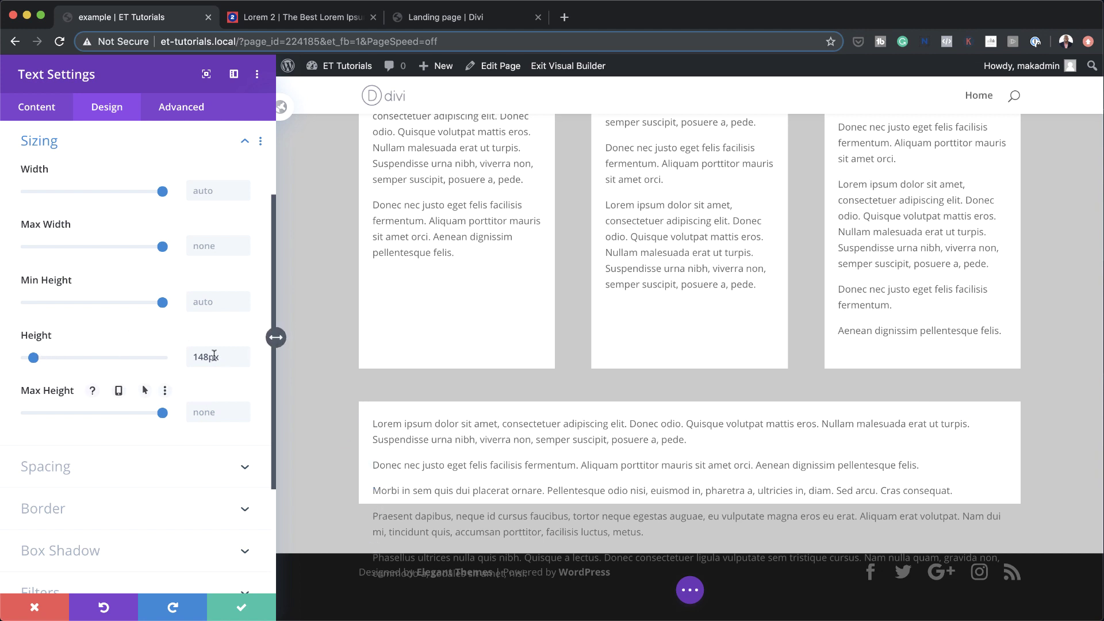
Set the full-width text module's vertical overflow to Scroll and save the module settings
left_click(182, 109)
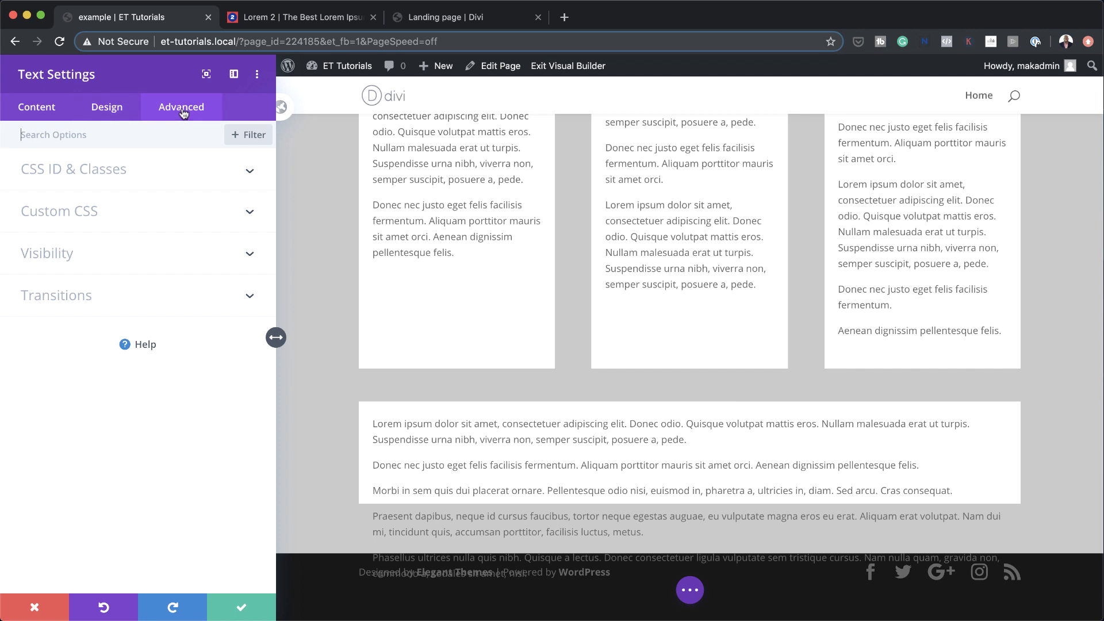
left_click(99, 254)
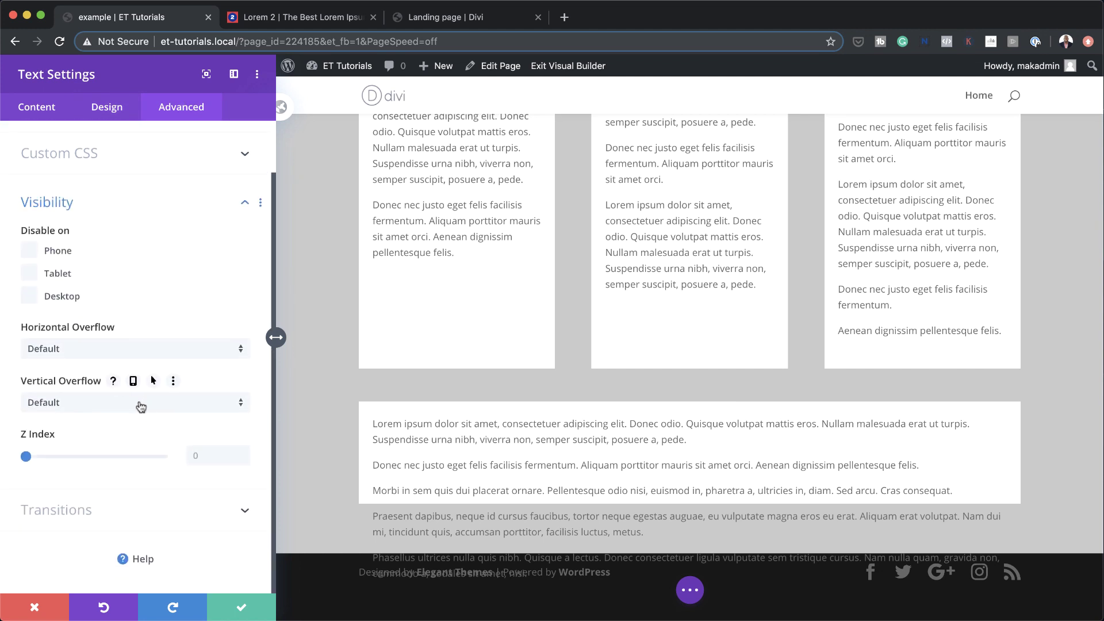
left_click(141, 407)
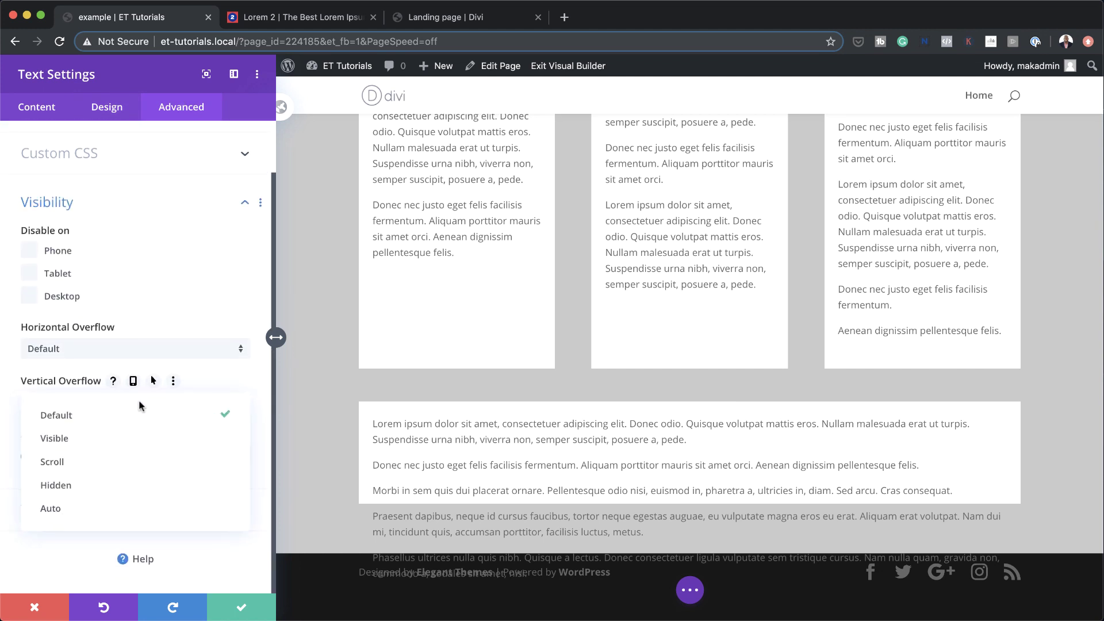
left_click(122, 466)
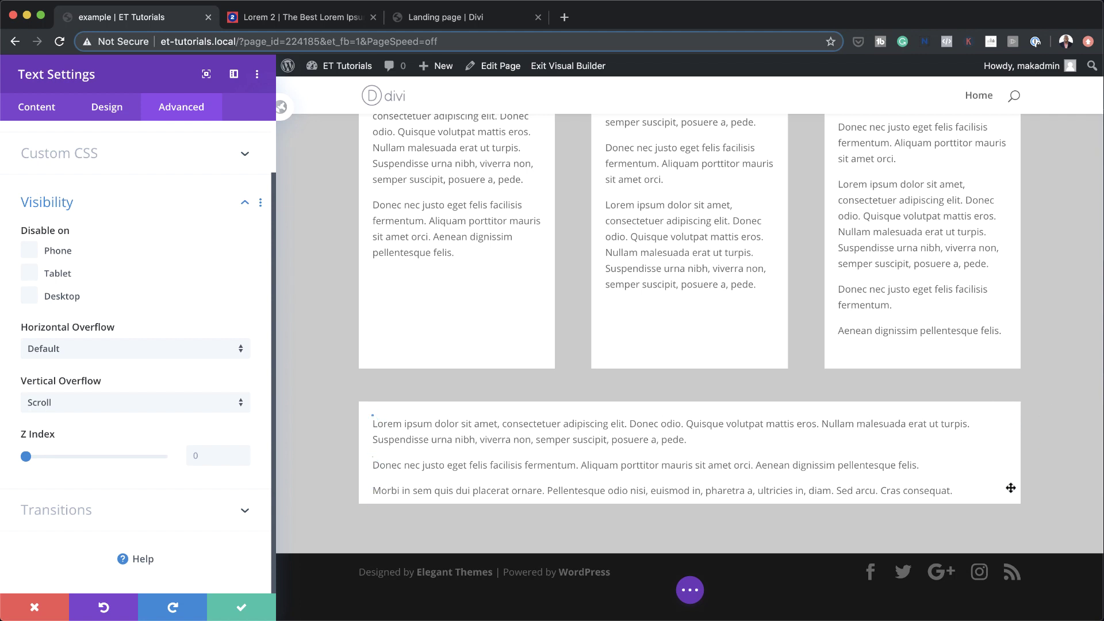
left_click(242, 611)
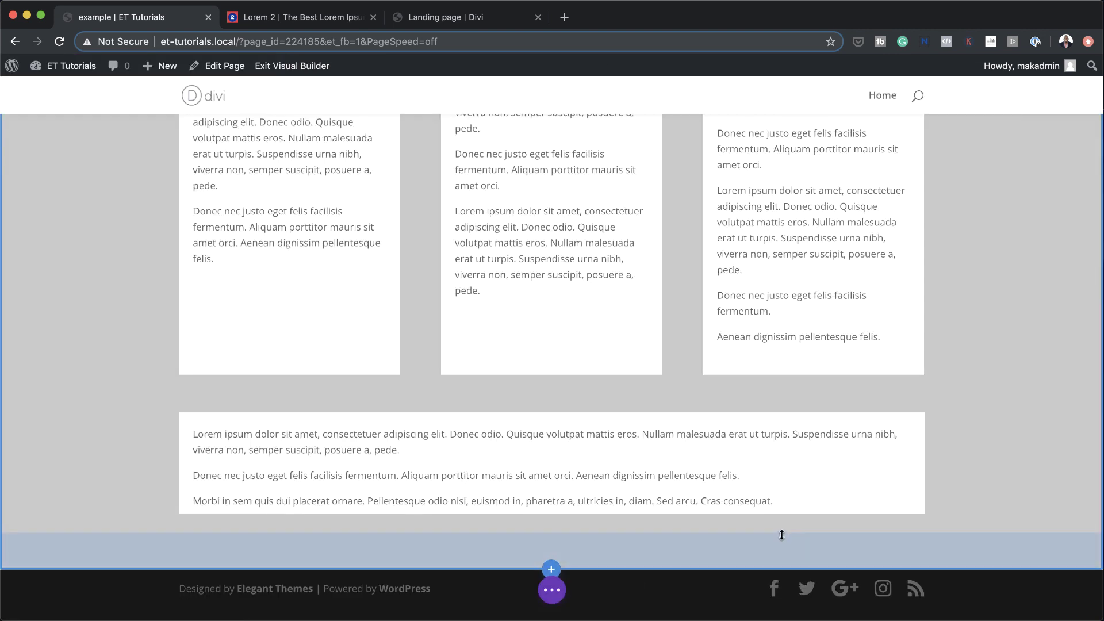
Exit the visual builder and test scrolling through the full-width text module's content on the live page
left_click(292, 66)
scroll(1001, 379, "down", 10)
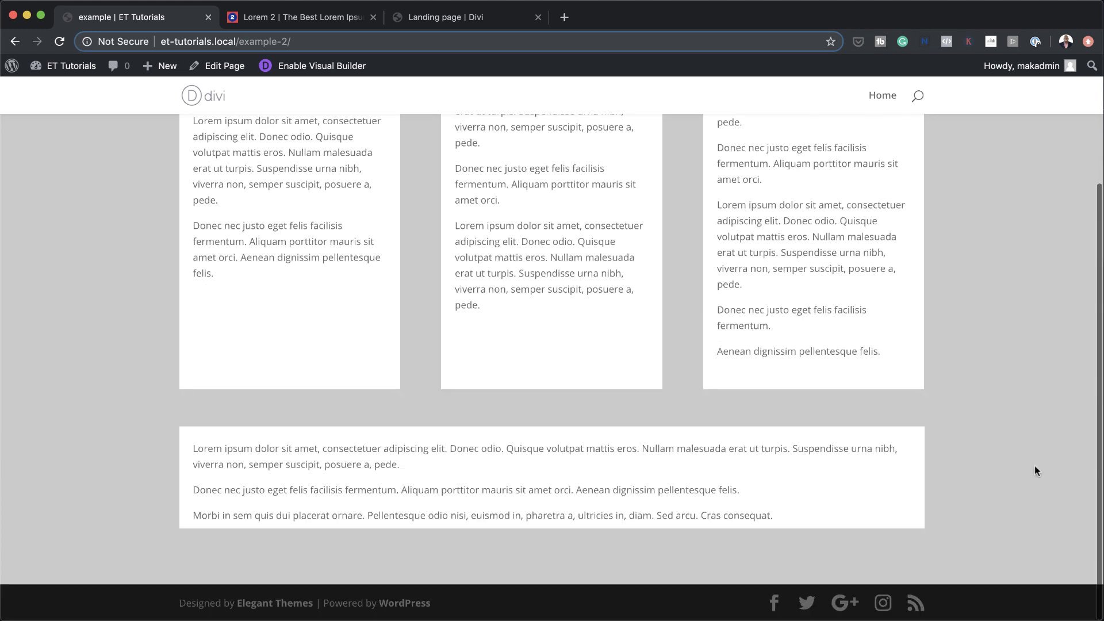
scroll(901, 463, "down", 3)
scroll(901, 462, "down", 3)
scroll(901, 463, "up", 4)
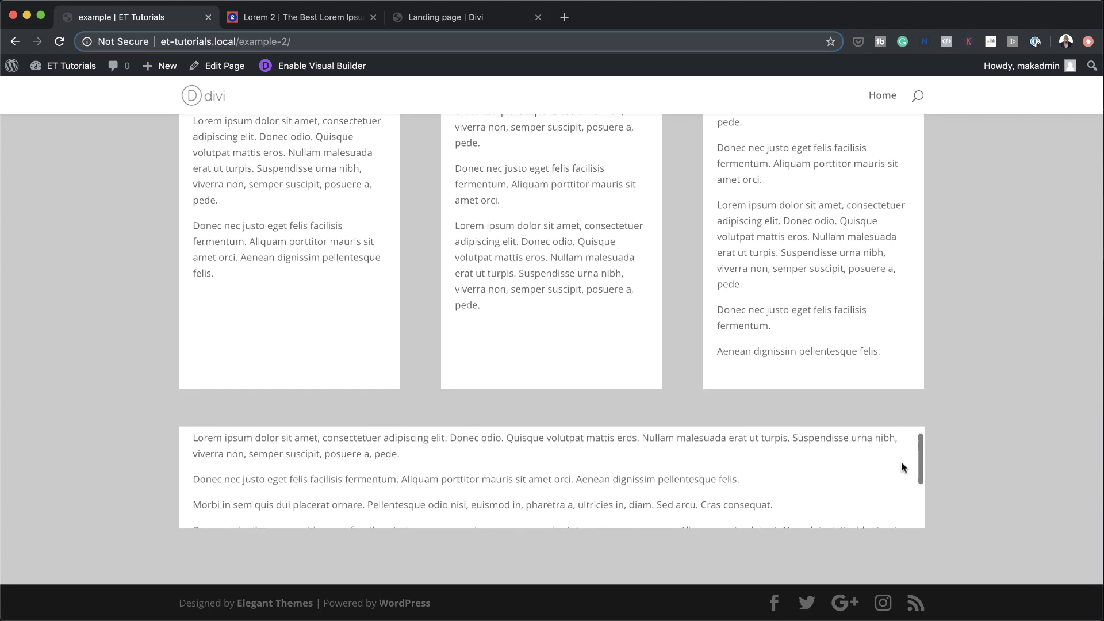
scroll(902, 462, "down", 3)
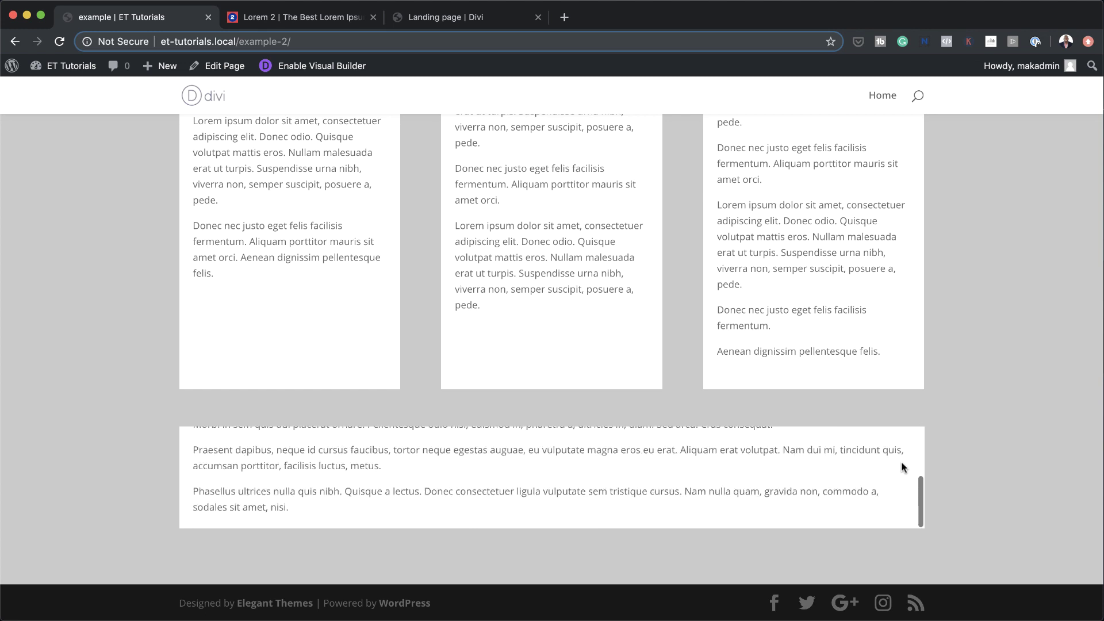
scroll(902, 463, "up", 4)
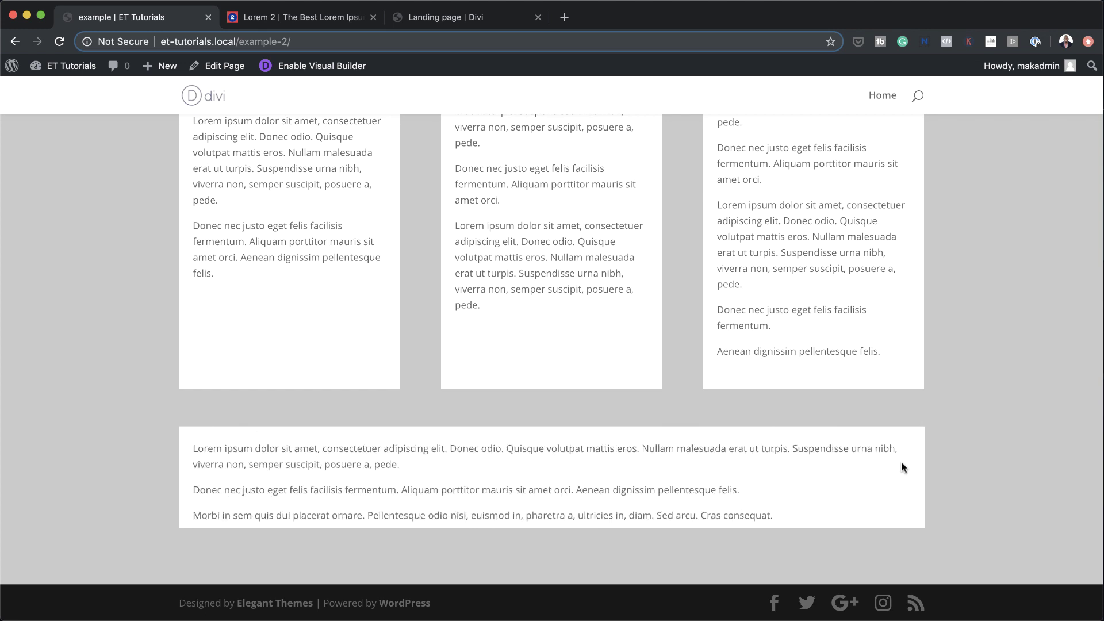